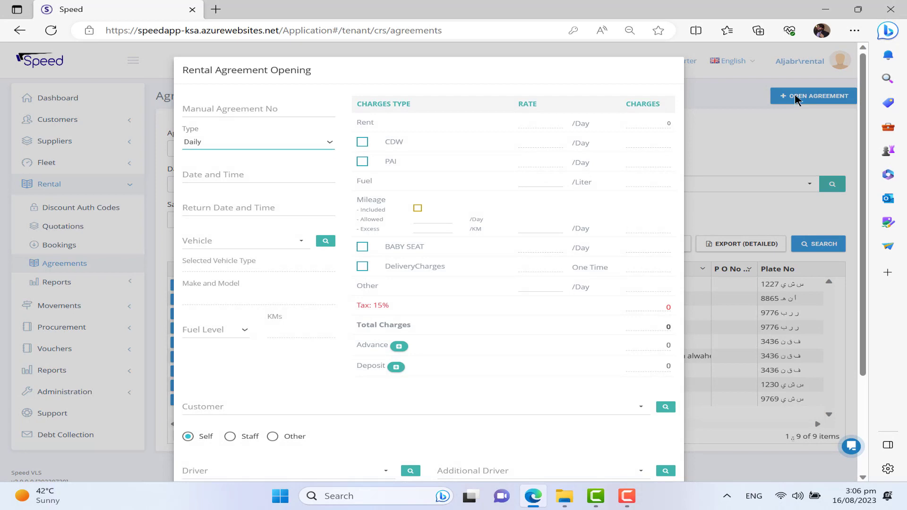
# Step: Keep the agreement's rental type as Daily
pyautogui.click(319, 144)
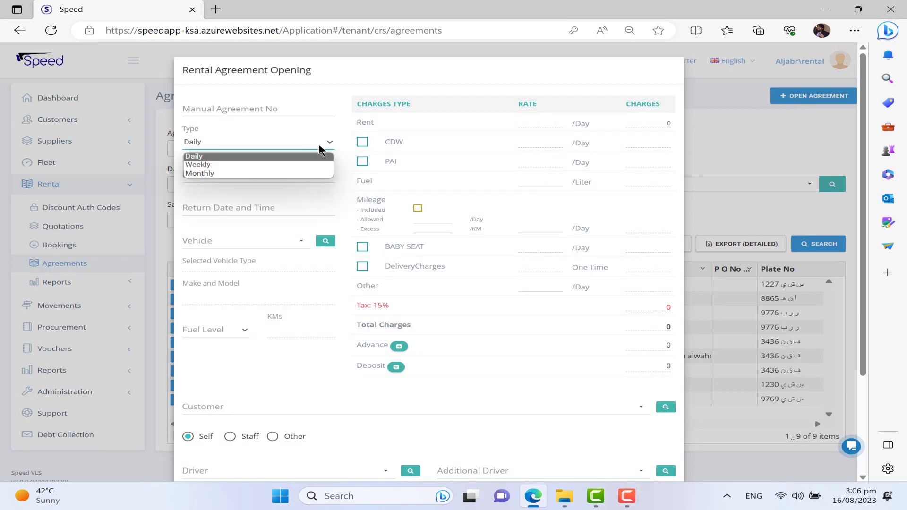
pyautogui.press('Down')
pyautogui.press('Down')
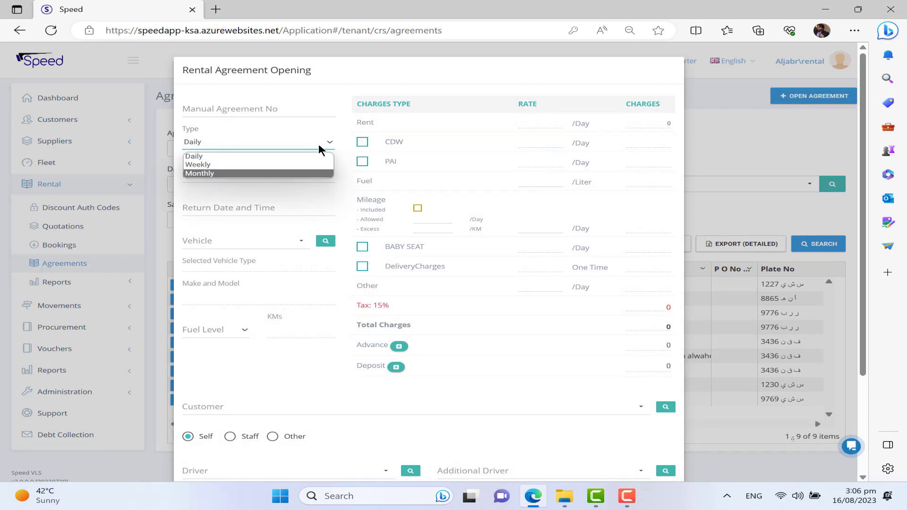
pyautogui.press('Up')
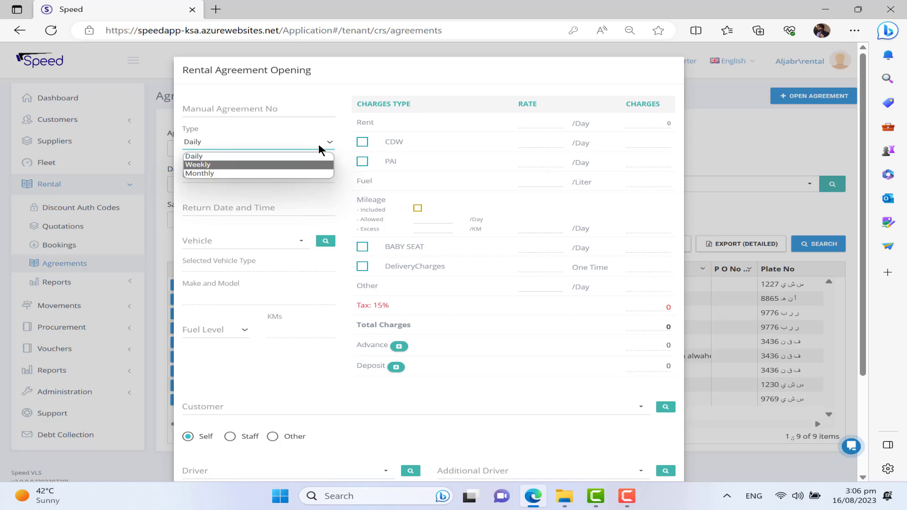
pyautogui.click(299, 157)
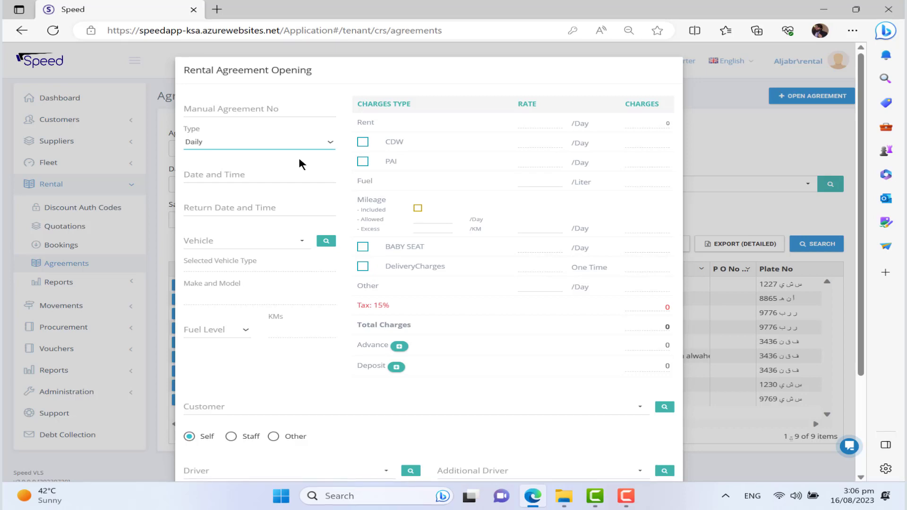
# Step: Set the rental to run from 16/08/2023 15:06 to a return on 18/08/2023
pyautogui.click(220, 173)
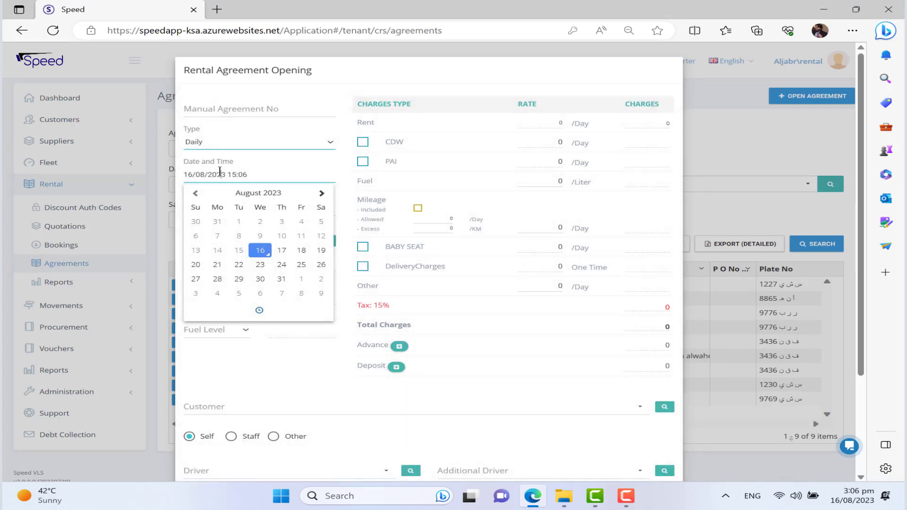
pyautogui.click(344, 175)
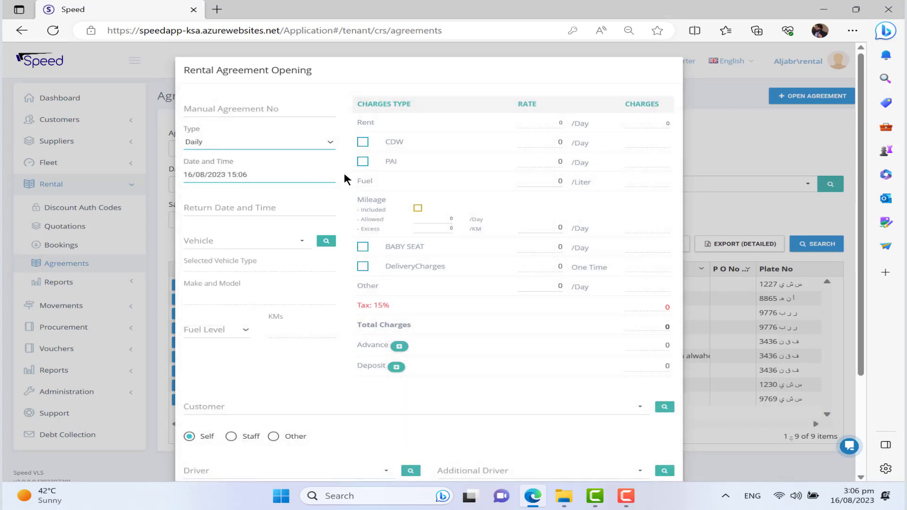
pyautogui.click(220, 207)
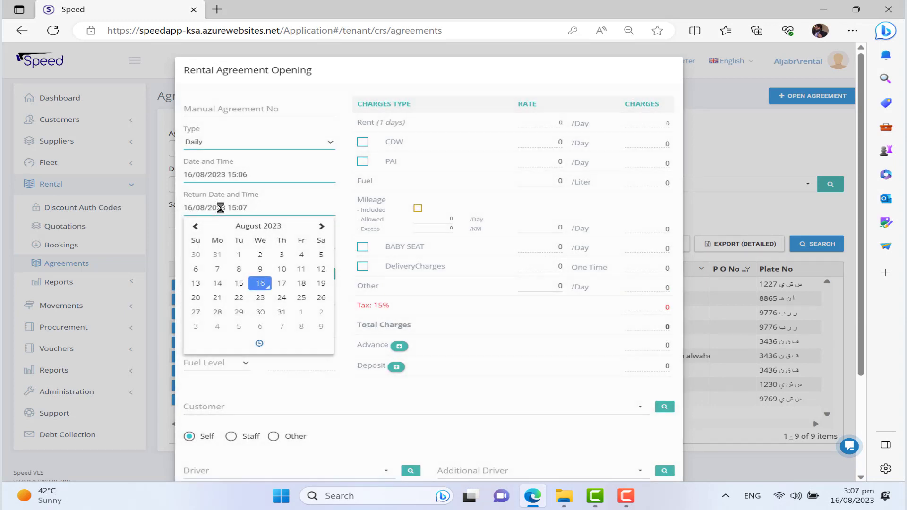
pyautogui.click(302, 284)
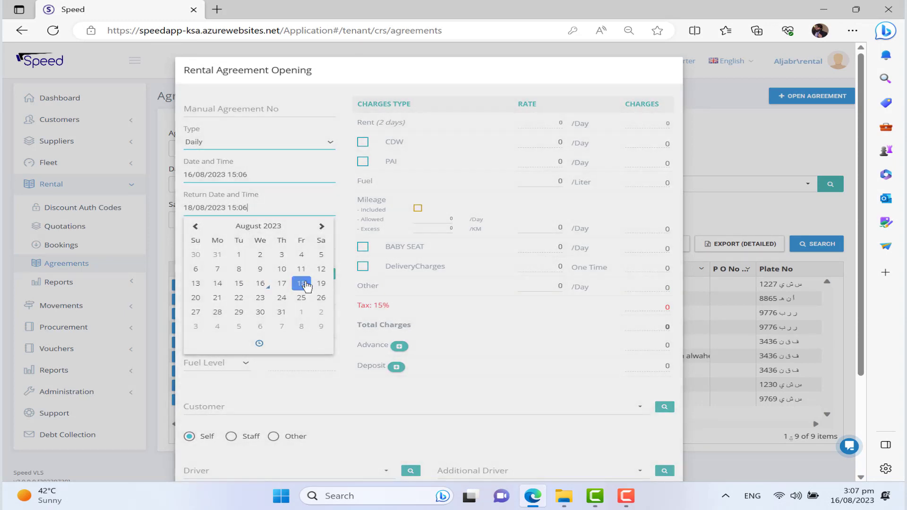
pyautogui.click(347, 231)
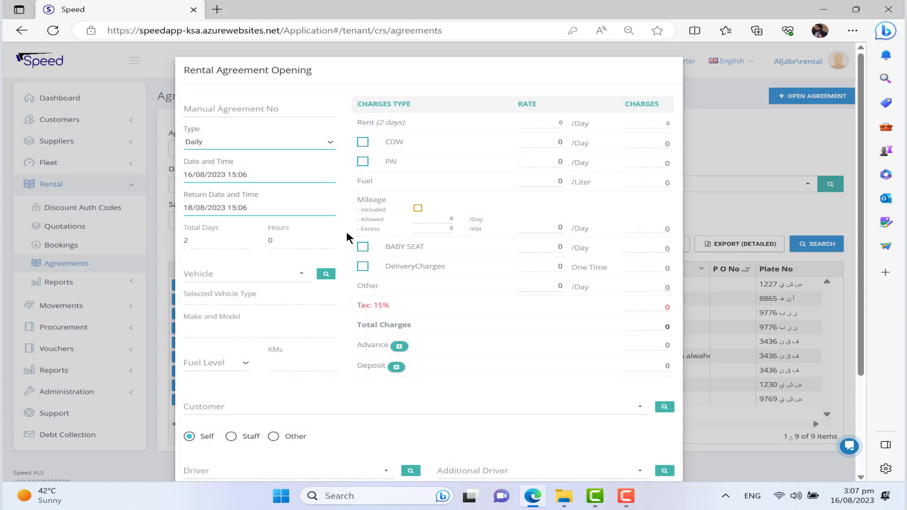
# Step: Open the vehicle search and list the vehicles available for these dates
pyautogui.click(261, 276)
pyautogui.write('666')
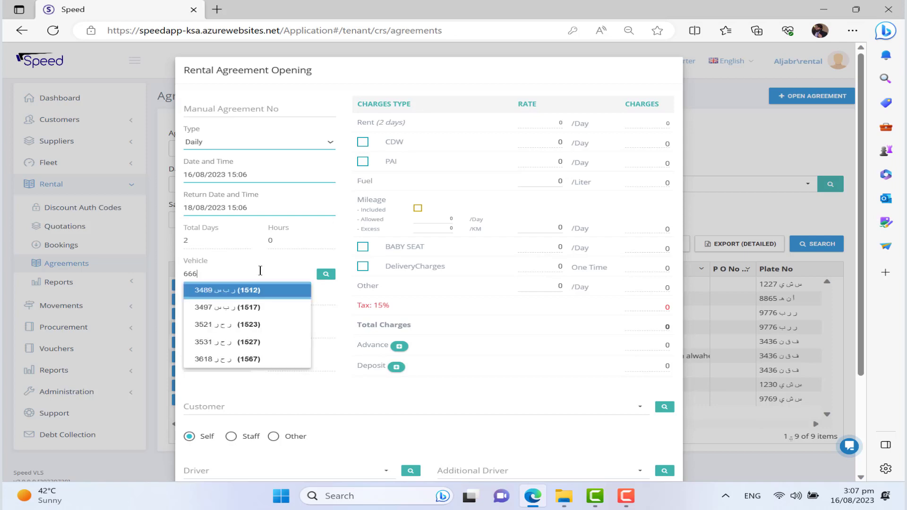
pyautogui.write('6')
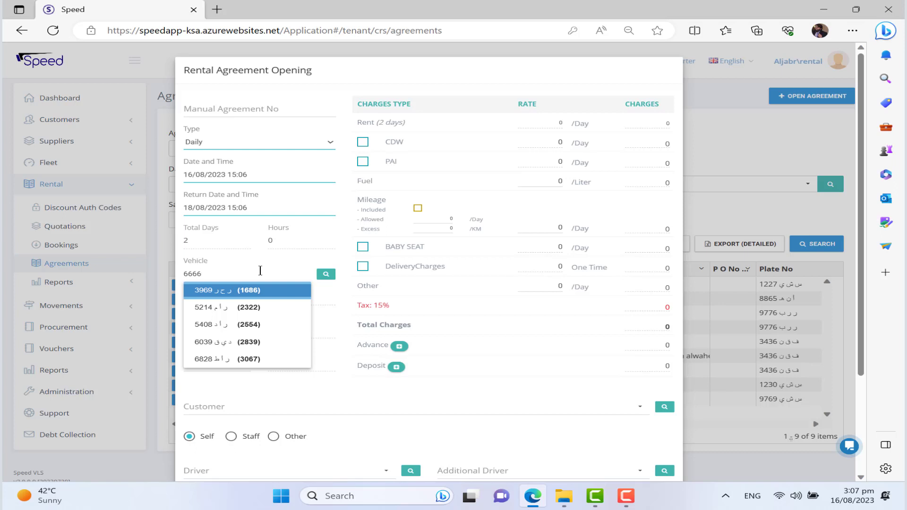
pyautogui.press('BackSpace')
pyautogui.press('BackSpace')
pyautogui.press('BackSpace')
pyautogui.press('BackSpace')
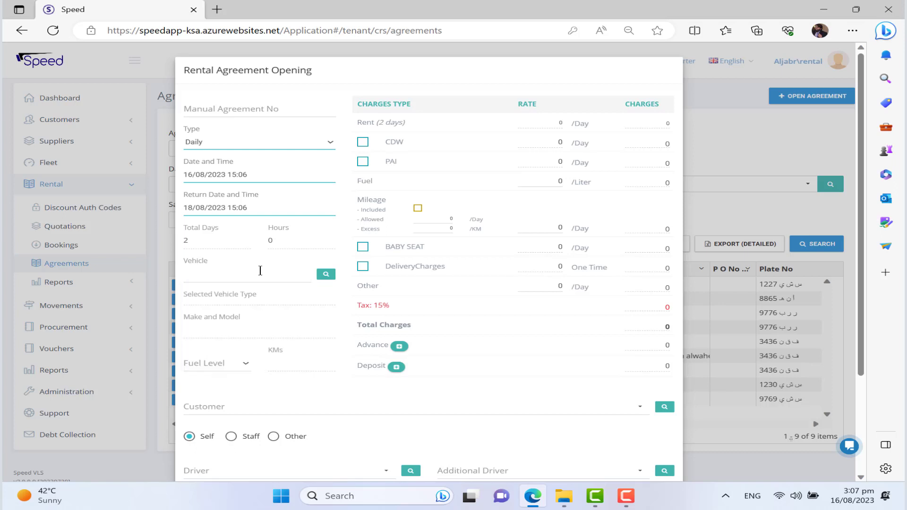
pyautogui.click(324, 275)
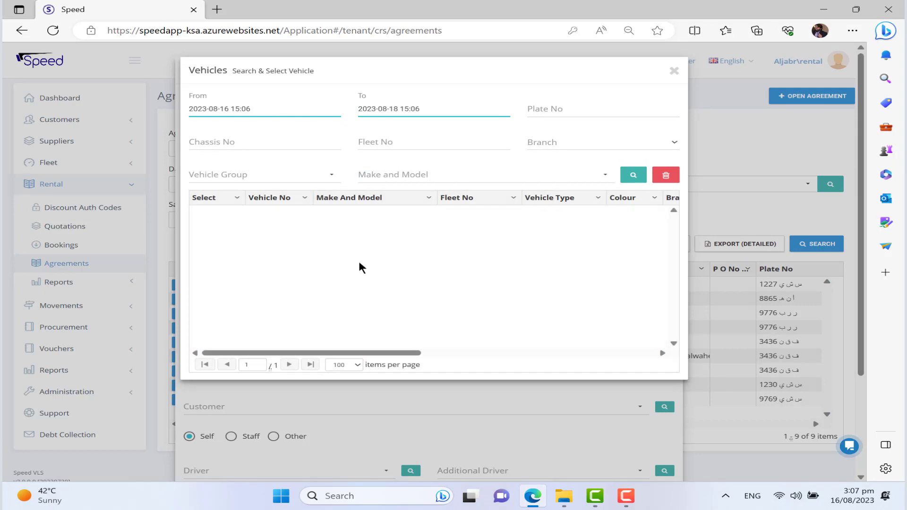
pyautogui.click(624, 178)
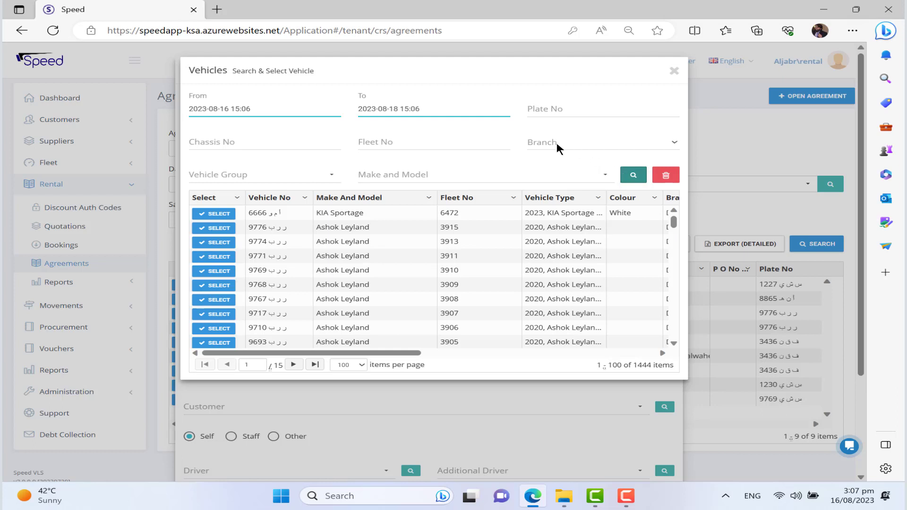
# Step: Filter the vehicles to KIA Sportage and assign KIA Sportage 6666 (fleet 6472) to the agreement
pyautogui.click(438, 172)
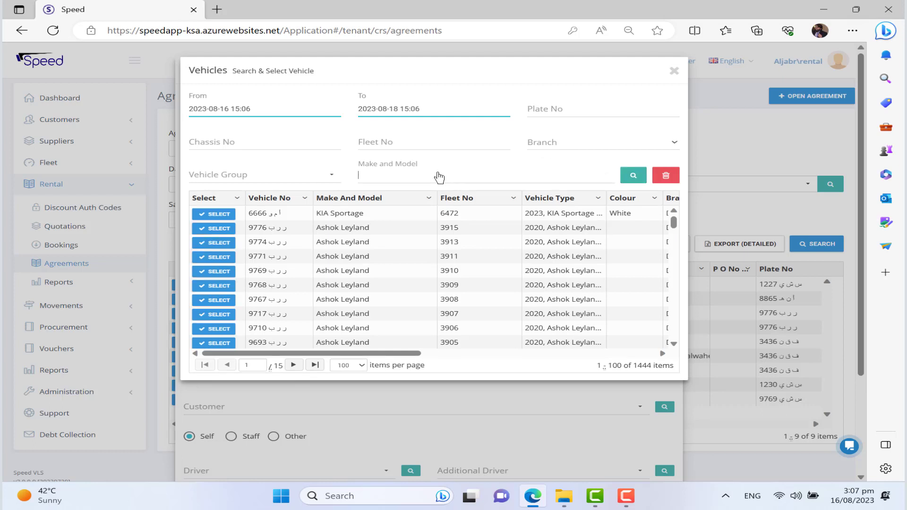
pyautogui.write('kias')
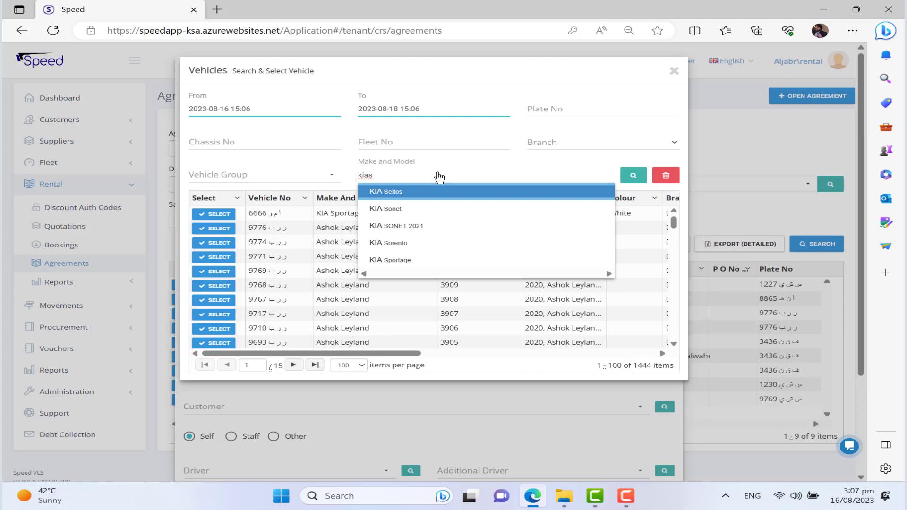
pyautogui.press('Down')
pyautogui.press('Down')
pyautogui.press('Down')
pyautogui.press('Down')
pyautogui.press('Return')
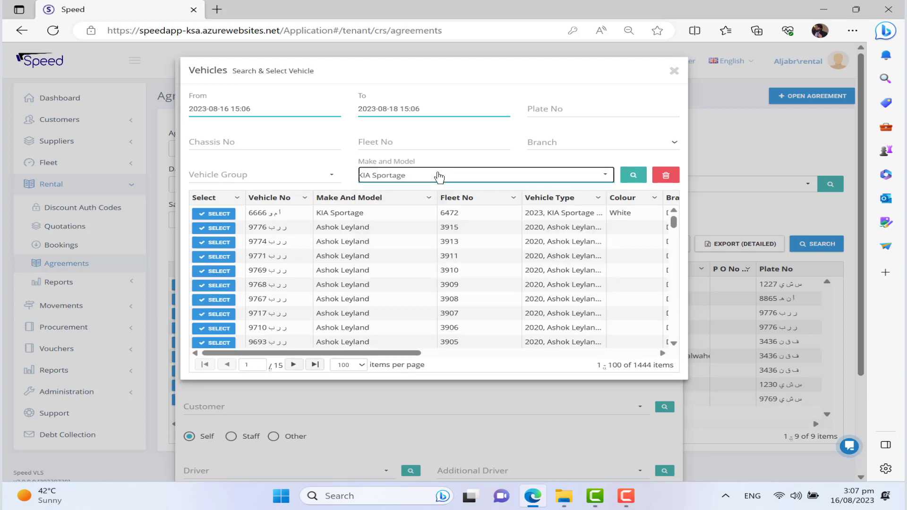
pyautogui.click(630, 179)
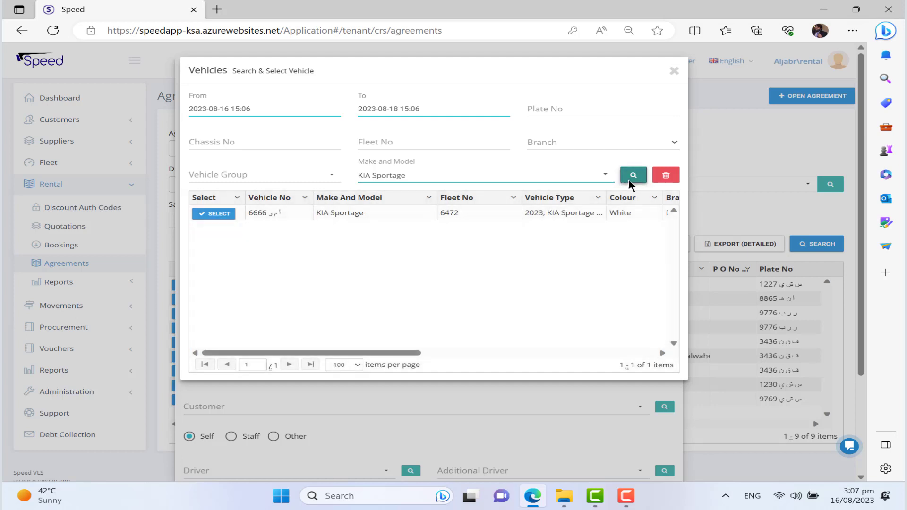
pyautogui.click(214, 214)
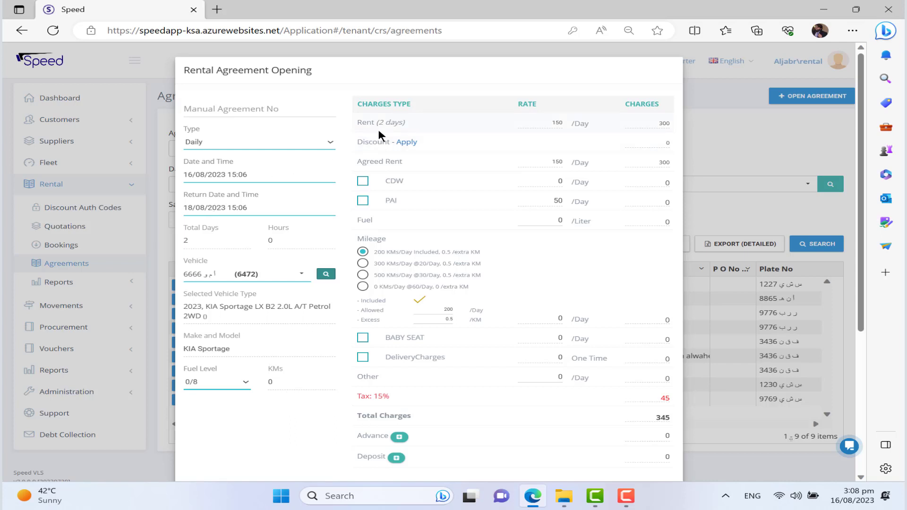
# Step: Open the rent discount and dismiss the authorisation code prompt without a code
pyautogui.click(404, 144)
pyautogui.click(403, 143)
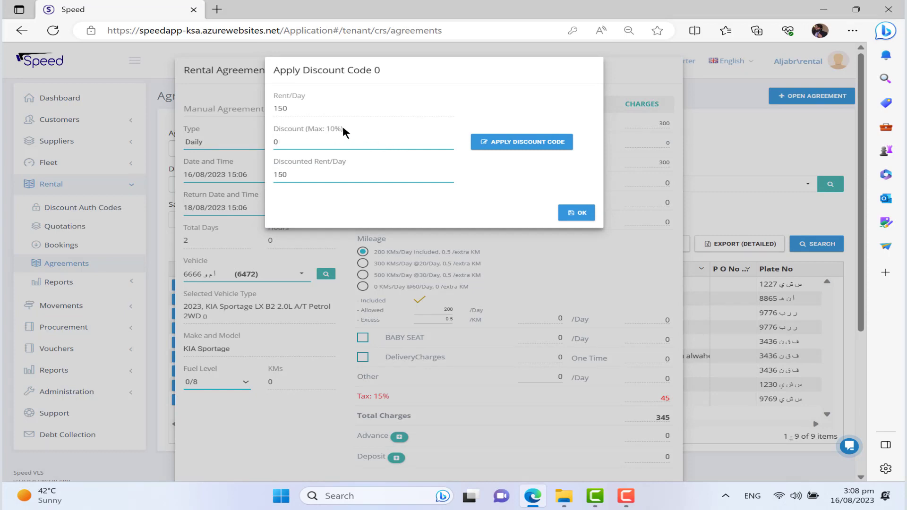
pyautogui.click(529, 148)
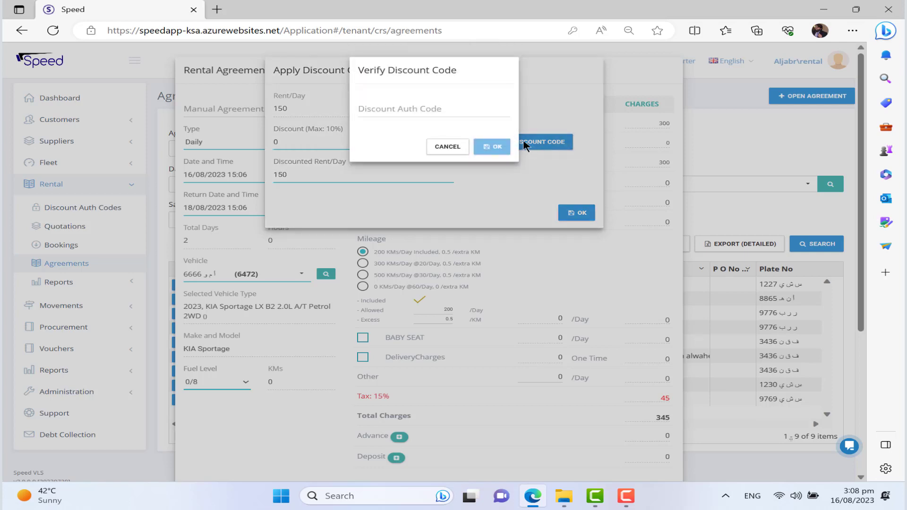
pyautogui.click(435, 111)
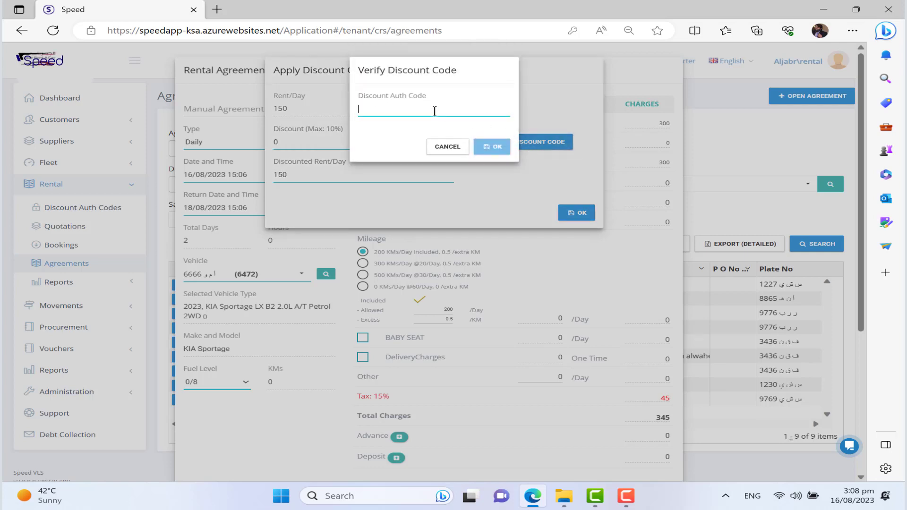
pyautogui.click(445, 147)
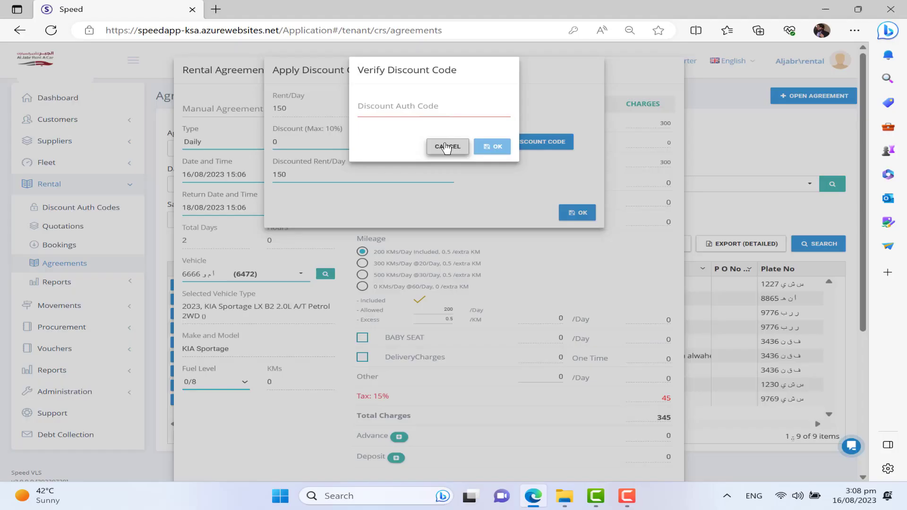
pyautogui.click(471, 218)
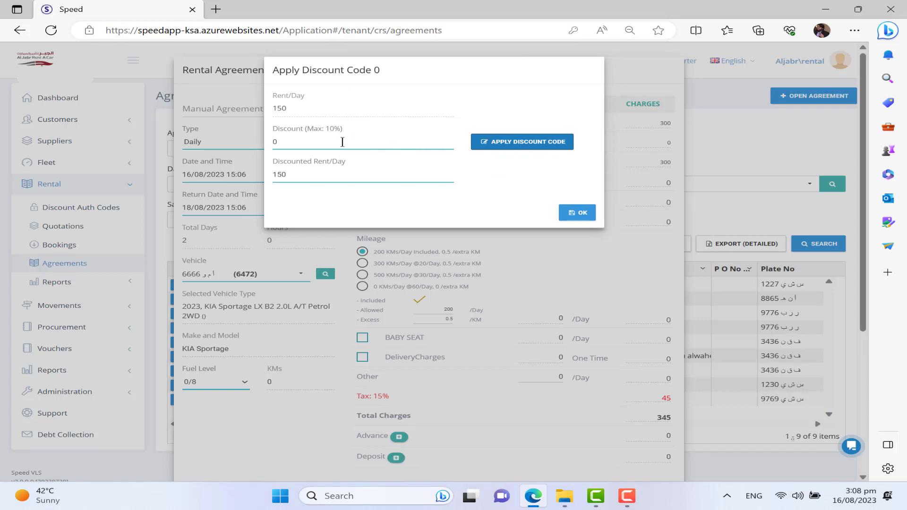
# Step: Apply a 5% discount, bringing the rent to 142.5 per day
pyautogui.click(304, 141)
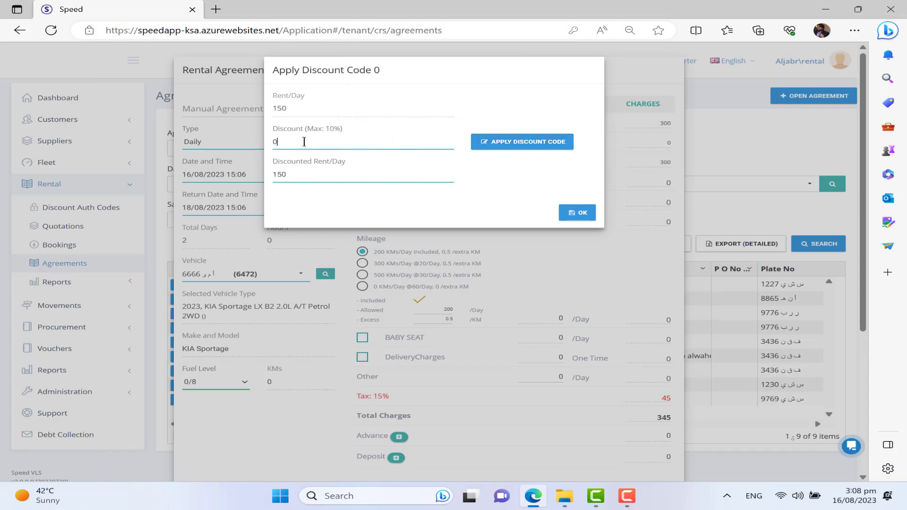
pyautogui.press('BackSpace')
pyautogui.write('5')
pyautogui.click(576, 213)
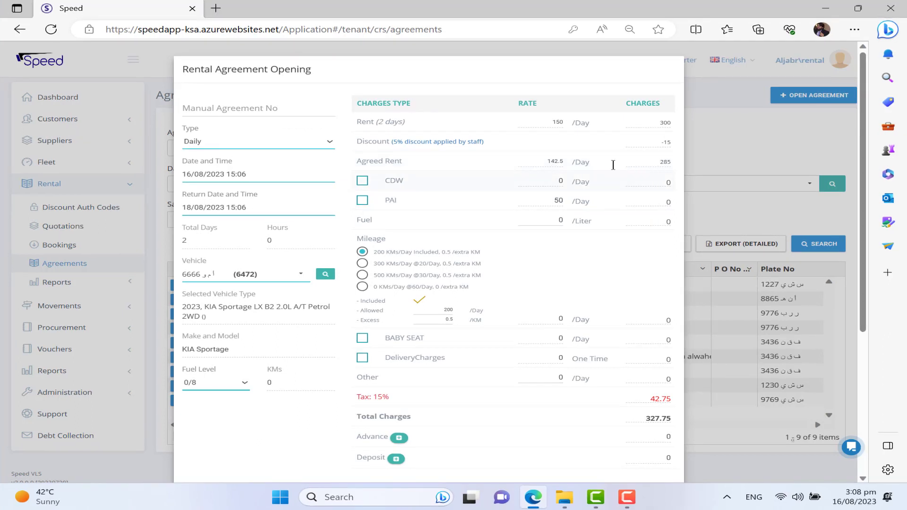
# Step: Add SCDW cover at 80/Day and the 500 KMs/Day mileage plan, totalling 580.75
pyautogui.click(362, 181)
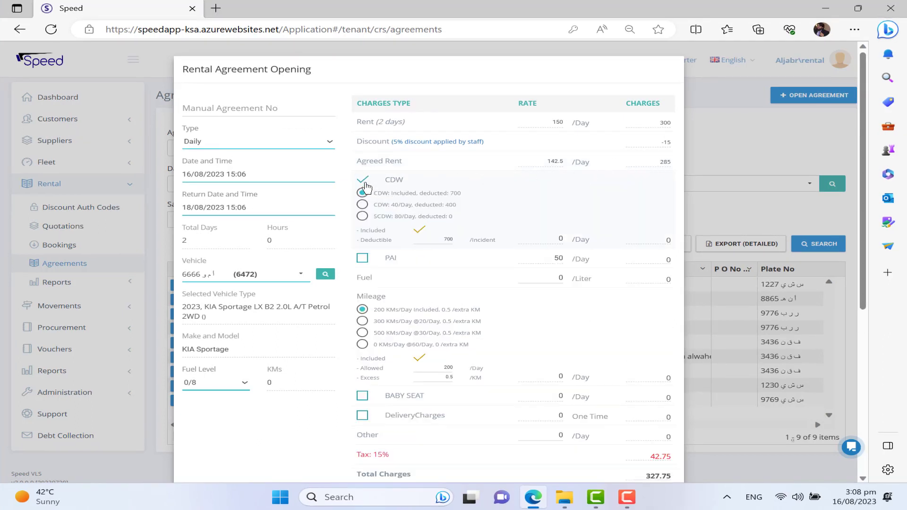
pyautogui.click(362, 216)
pyautogui.scroll(-2, 364, 222)
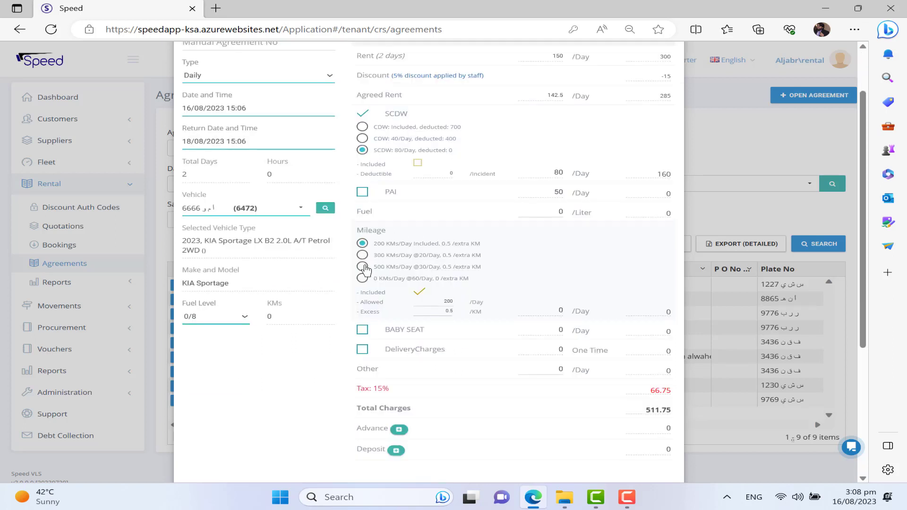
pyautogui.click(362, 267)
pyautogui.scroll(-1, 362, 270)
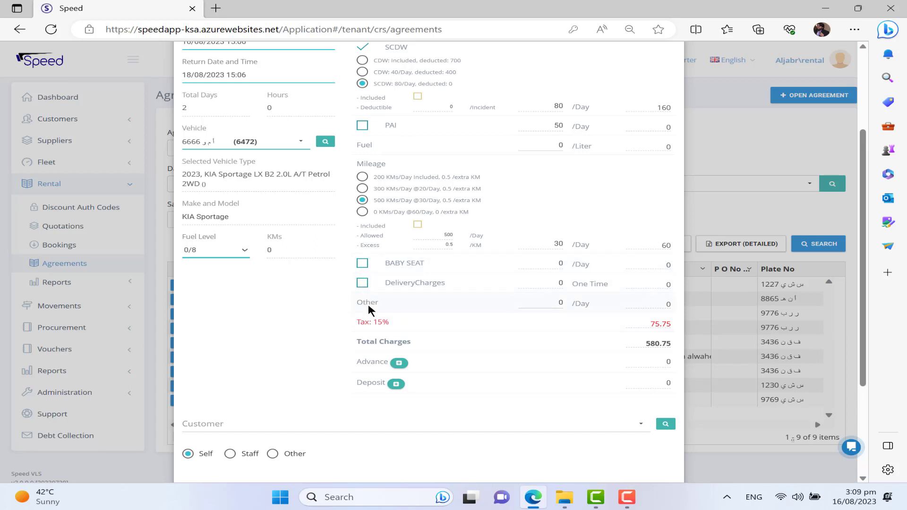
pyautogui.scroll(-1, 378, 306)
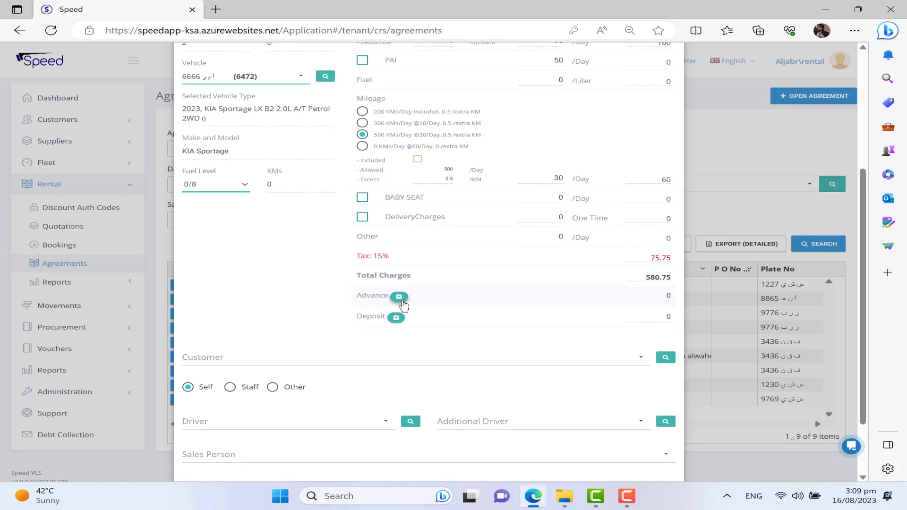
# Step: Record a 500 cash advance dated 16/08/2023
pyautogui.click(399, 297)
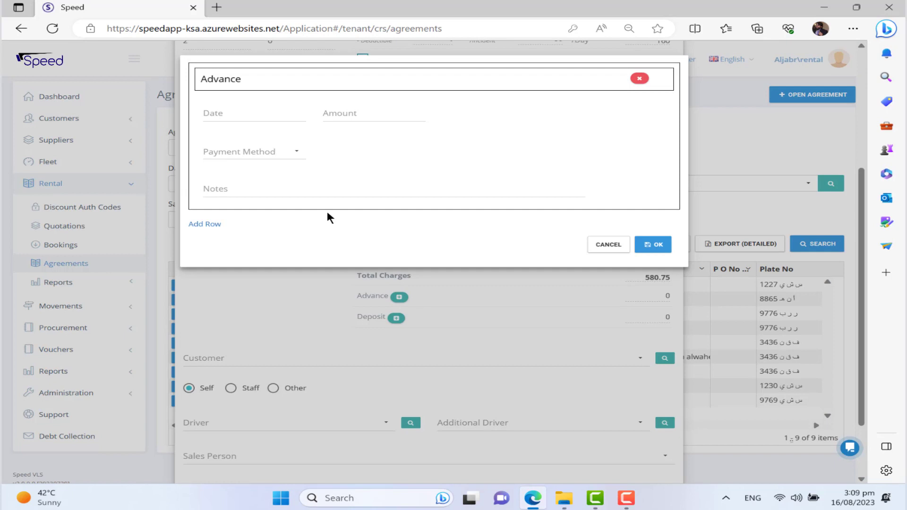
pyautogui.click(244, 116)
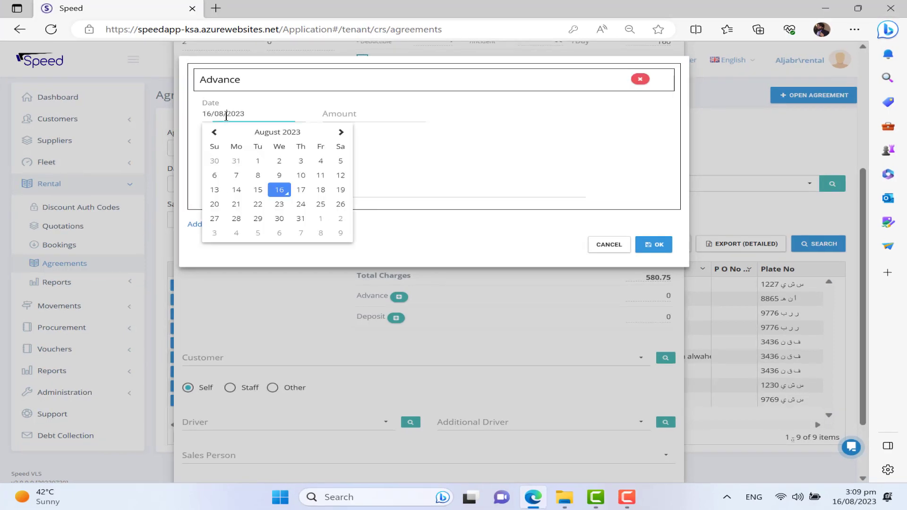
pyautogui.click(283, 191)
pyautogui.click(350, 113)
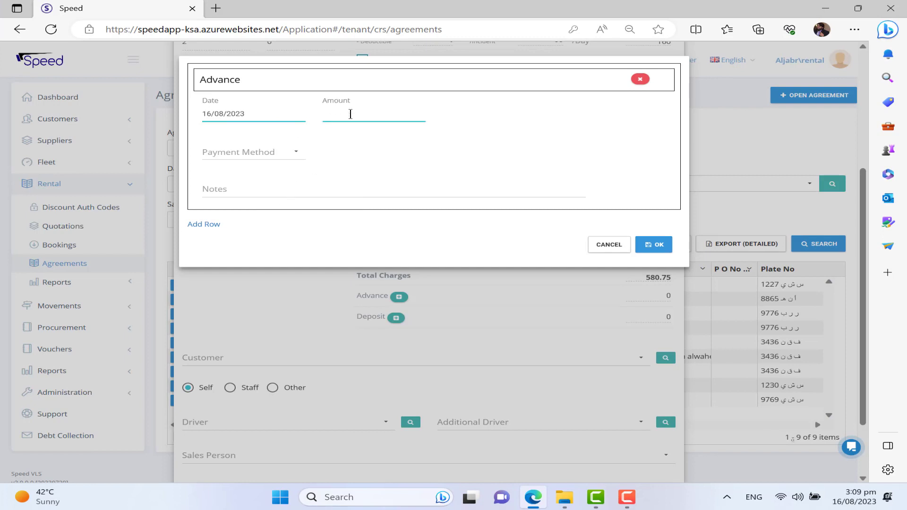
pyautogui.write('500')
pyautogui.click(266, 150)
pyautogui.click(263, 169)
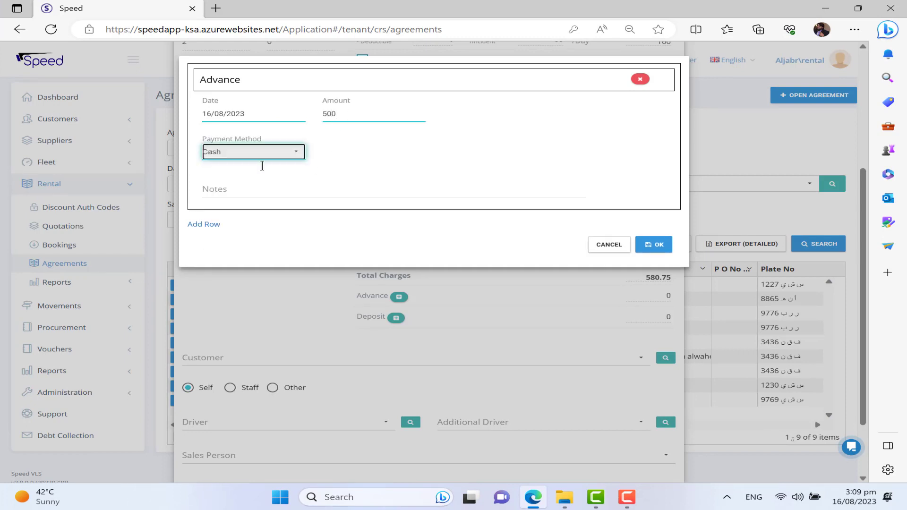
# Step: Add a second 500 advance dated 16/08/2023, paid by Visa/Master/AMX card
pyautogui.click(211, 224)
pyautogui.click(240, 261)
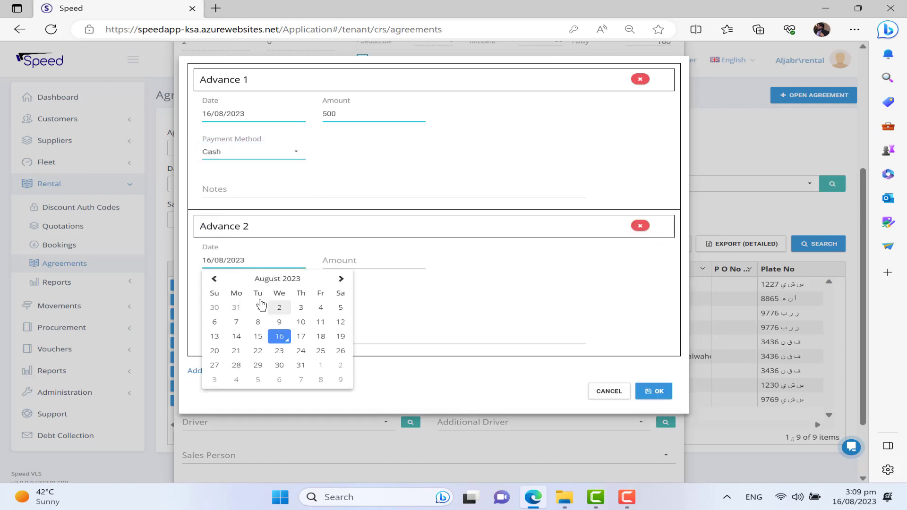
pyautogui.click(279, 338)
pyautogui.click(347, 263)
pyautogui.write('500')
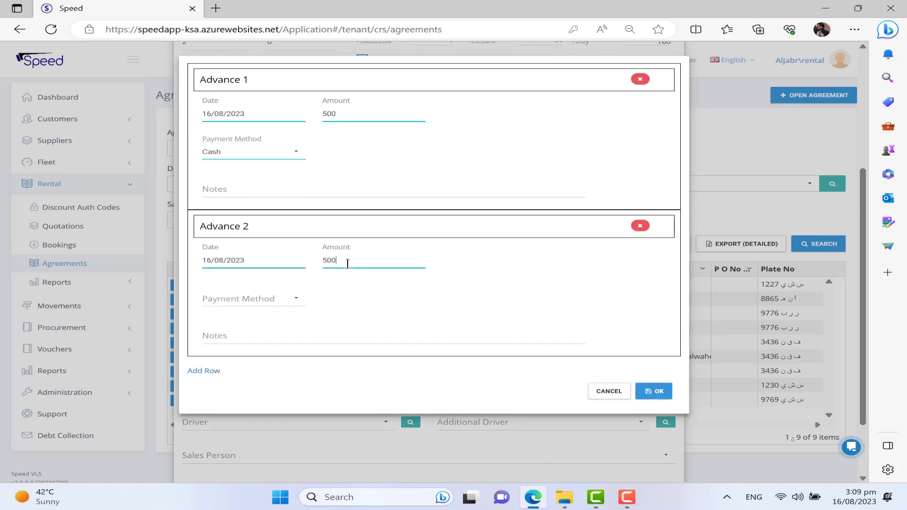
pyautogui.click(270, 298)
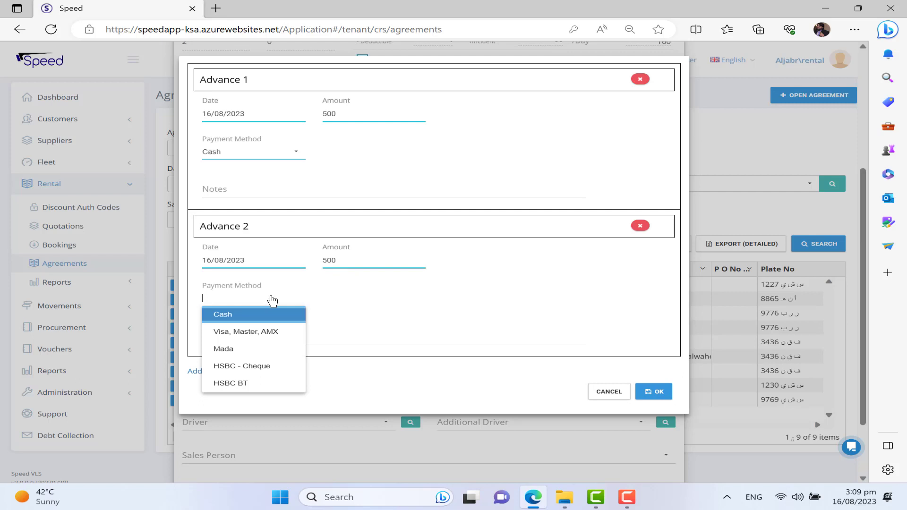
pyautogui.click(260, 331)
# Step: Enter the card transaction number, last four digits and 12/2023 expiry, then save both advances
pyautogui.click(369, 300)
pyautogui.write('09')
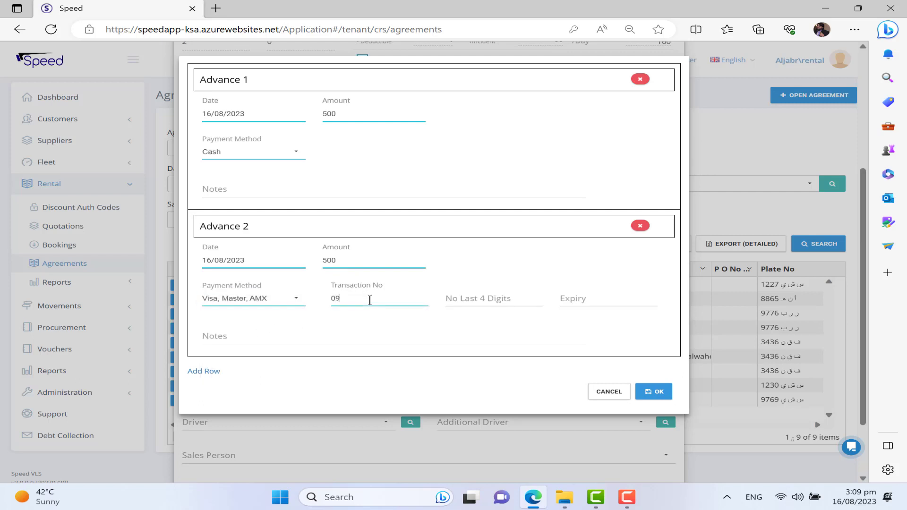
pyautogui.press('Tab')
pyautogui.write('6757')
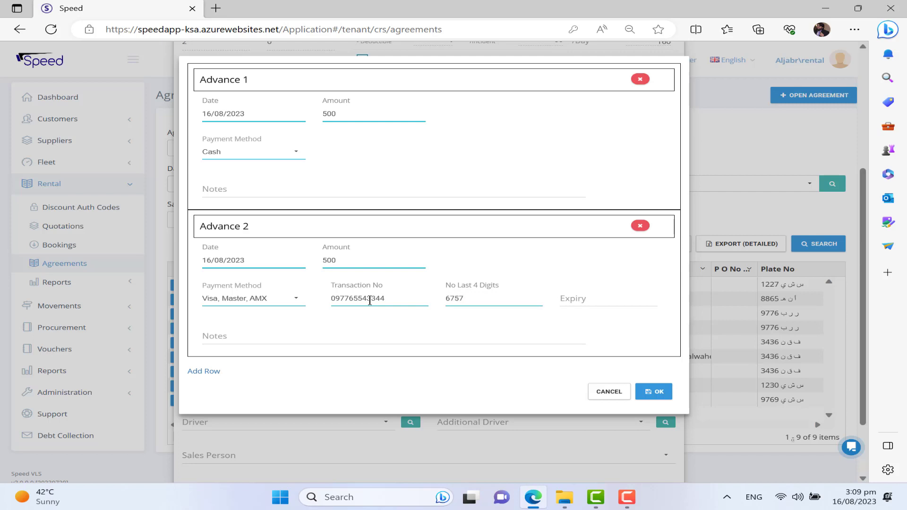
pyautogui.click(571, 295)
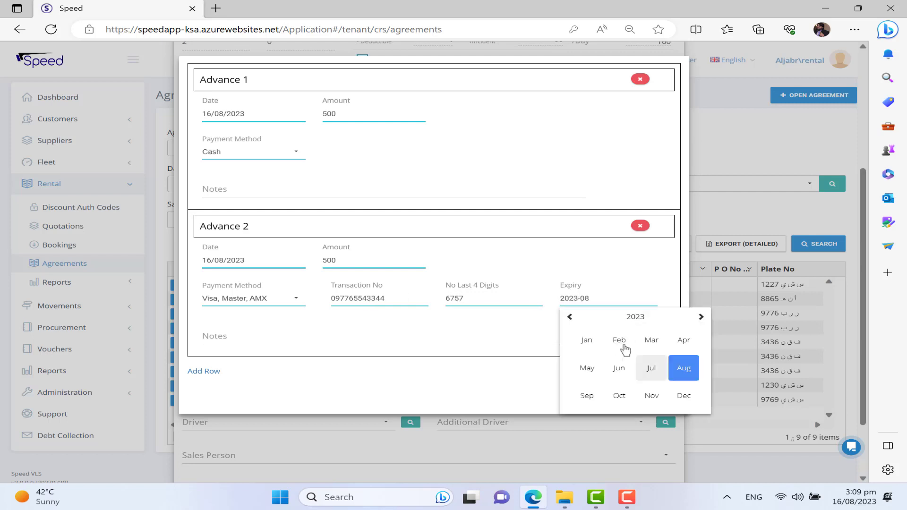
pyautogui.click(680, 394)
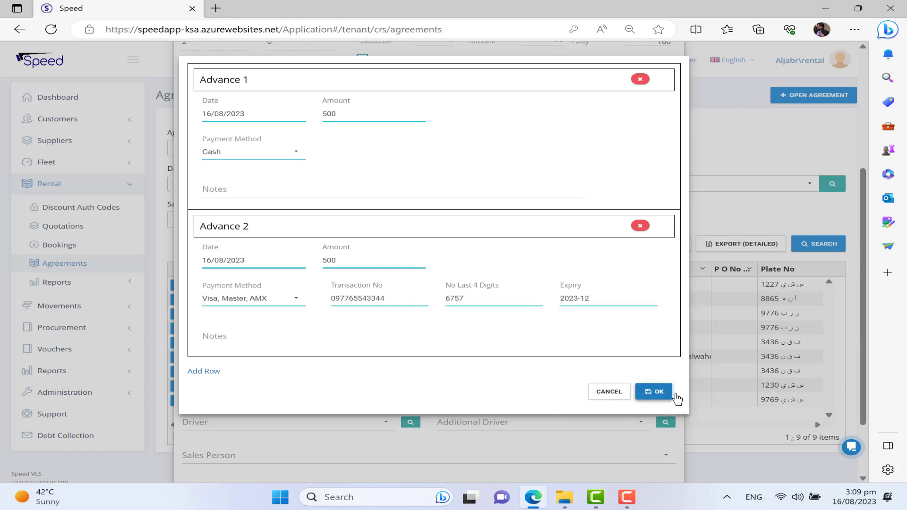
pyautogui.click(660, 393)
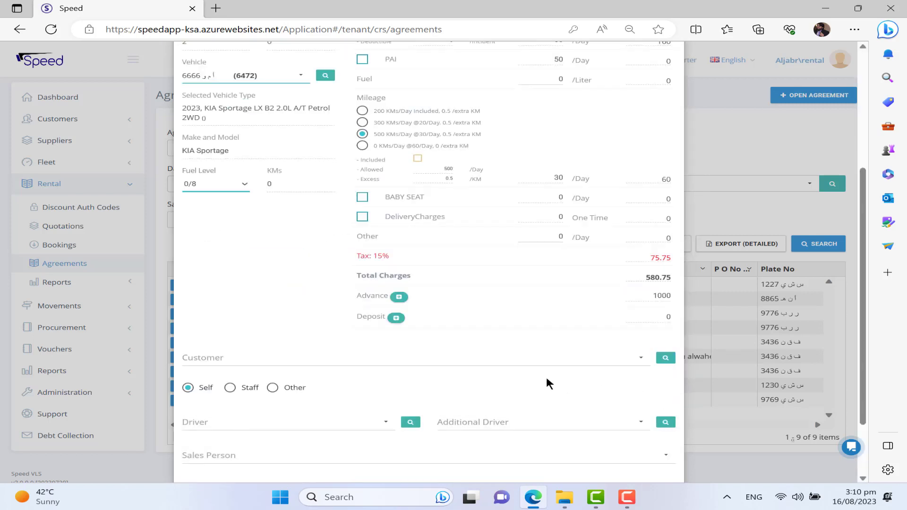
# Step: Search contacts for 0000, then start creating a new individual customer instead
pyautogui.click(400, 362)
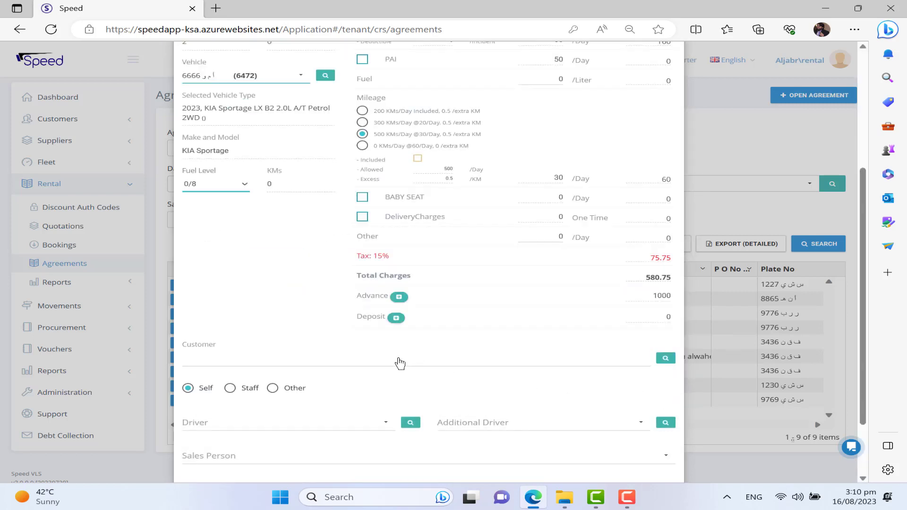
pyautogui.write('ad')
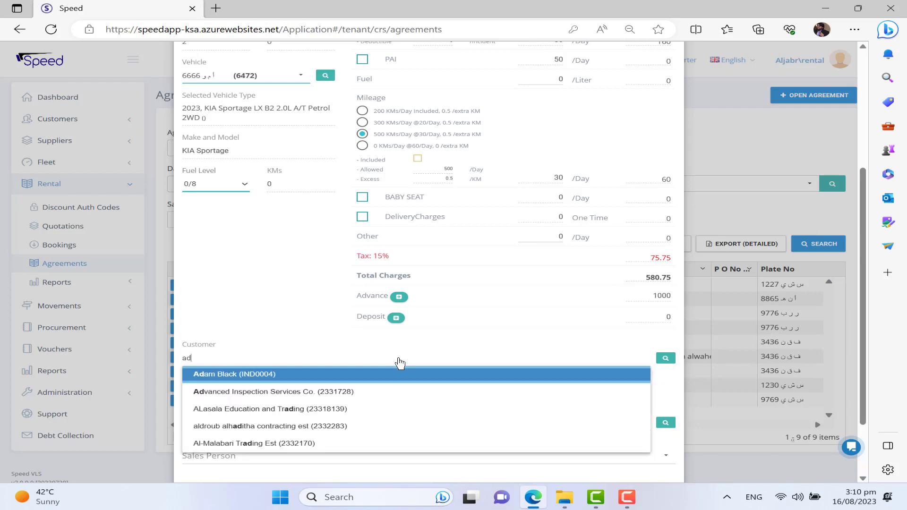
pyautogui.press('BackSpace')
pyautogui.press('BackSpace')
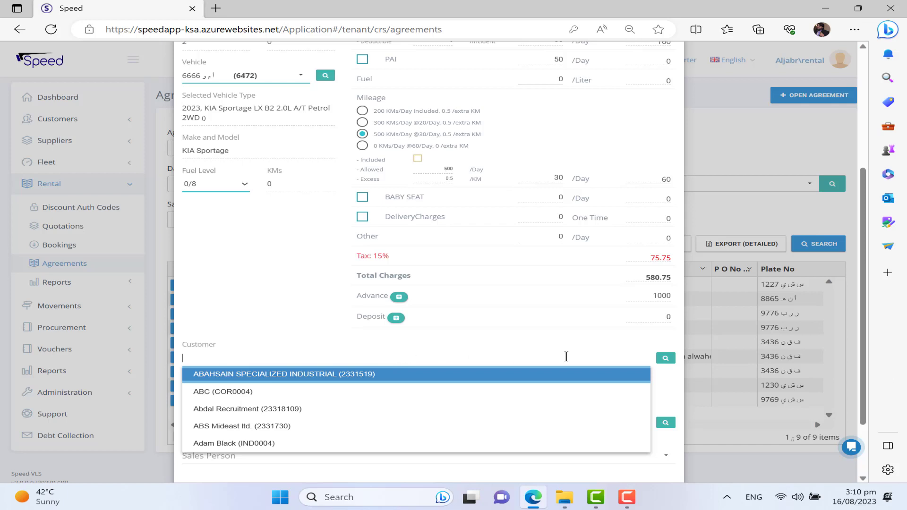
pyautogui.click(666, 359)
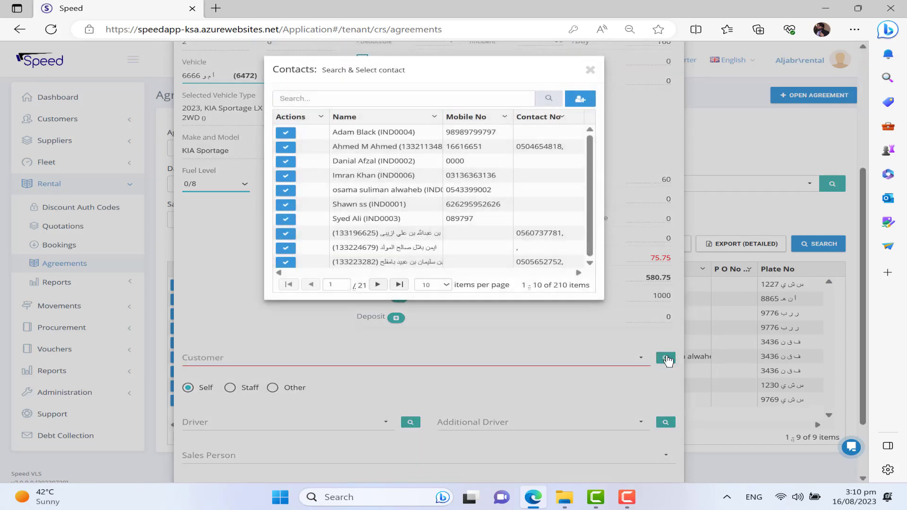
pyautogui.click(408, 101)
pyautogui.write('0000')
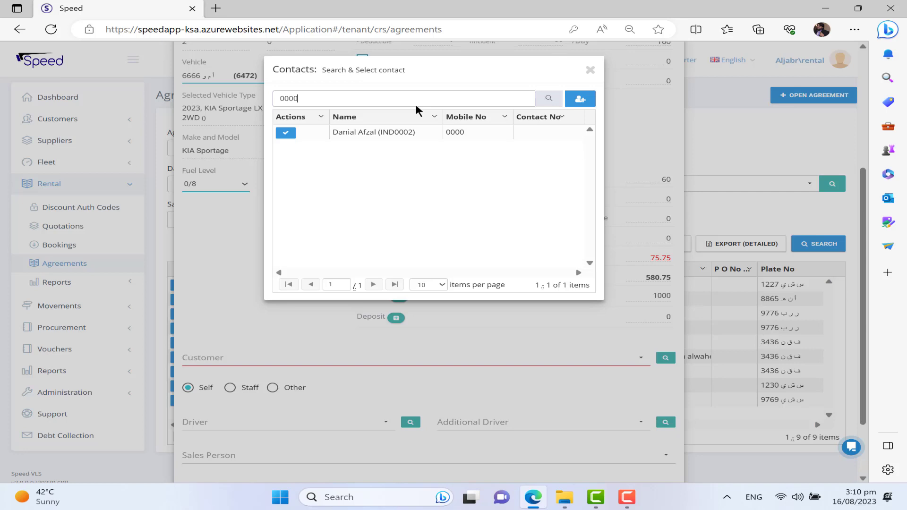
pyautogui.click(580, 98)
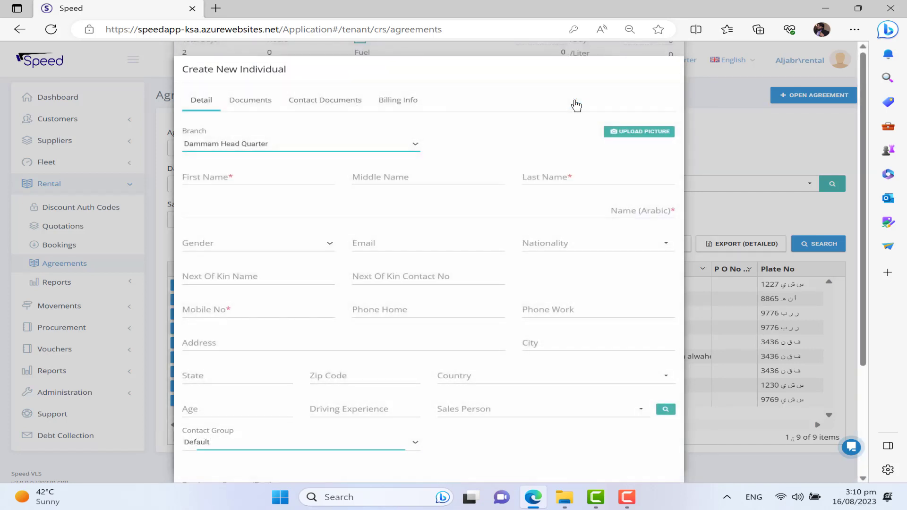
# Step: Enter the new customer's first and last name, Male gender and mobile number
pyautogui.click(242, 174)
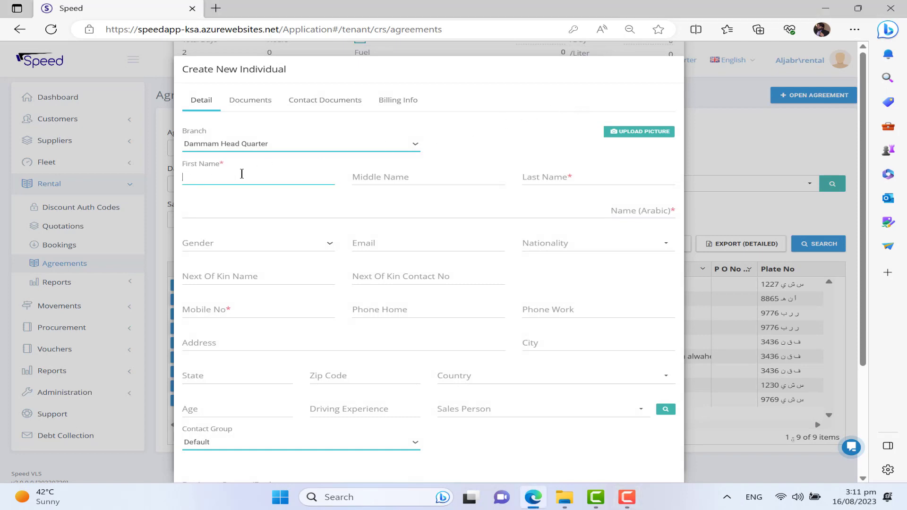
pyautogui.press('Tab')
pyautogui.press('Tab')
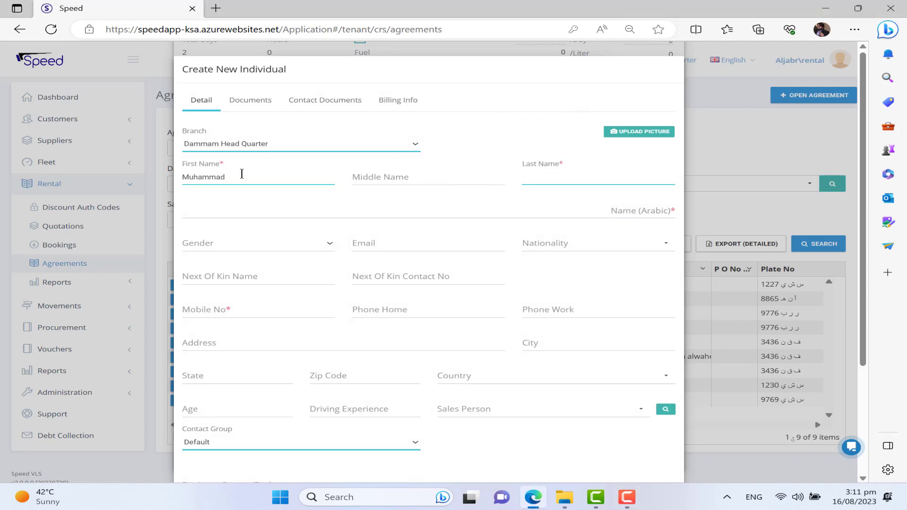
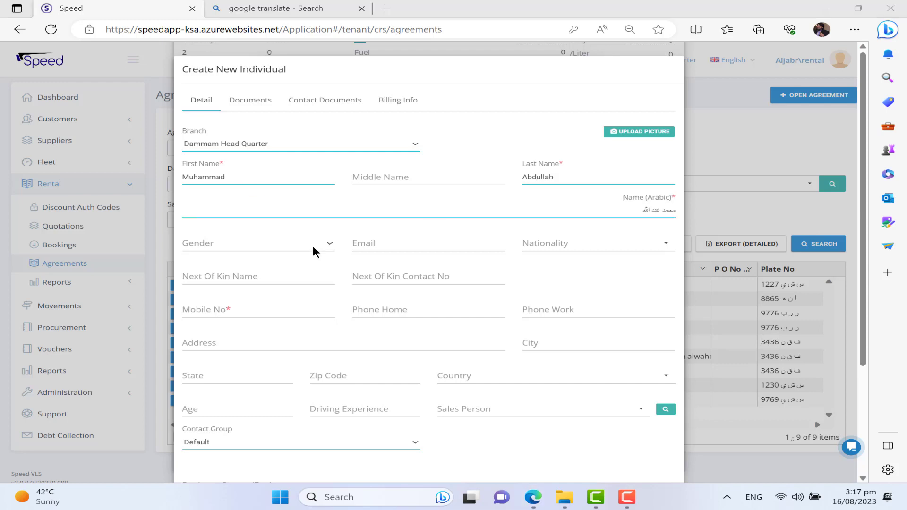
pyautogui.click(312, 246)
pyautogui.click(271, 262)
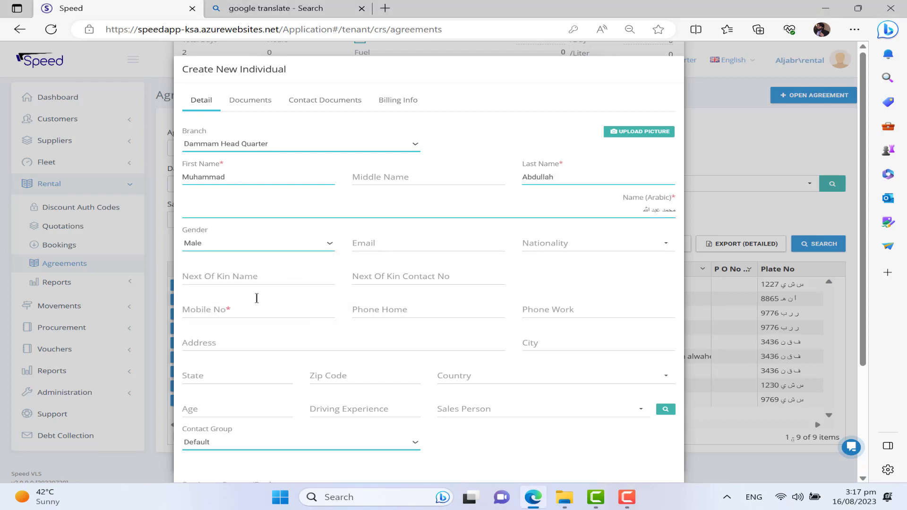
pyautogui.click(243, 304)
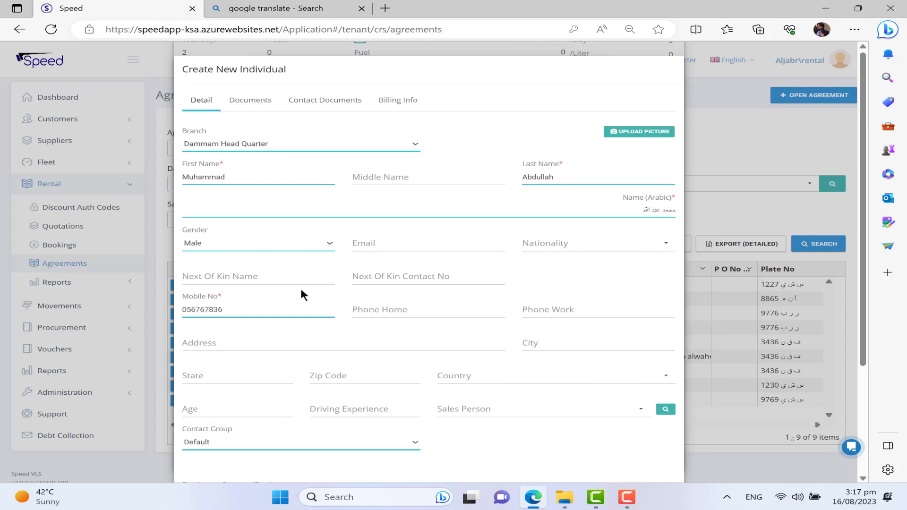
pyautogui.scroll(-3, 308, 293)
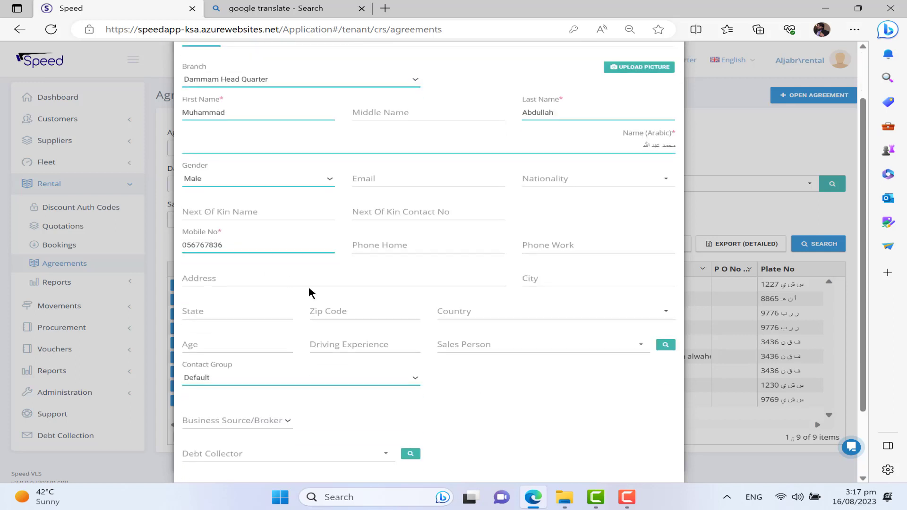
pyautogui.scroll(3, 308, 293)
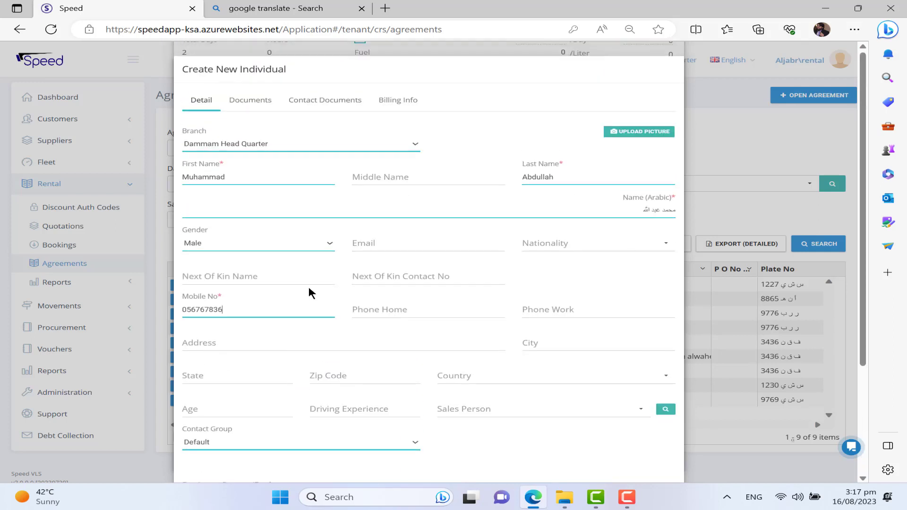
pyautogui.click(251, 100)
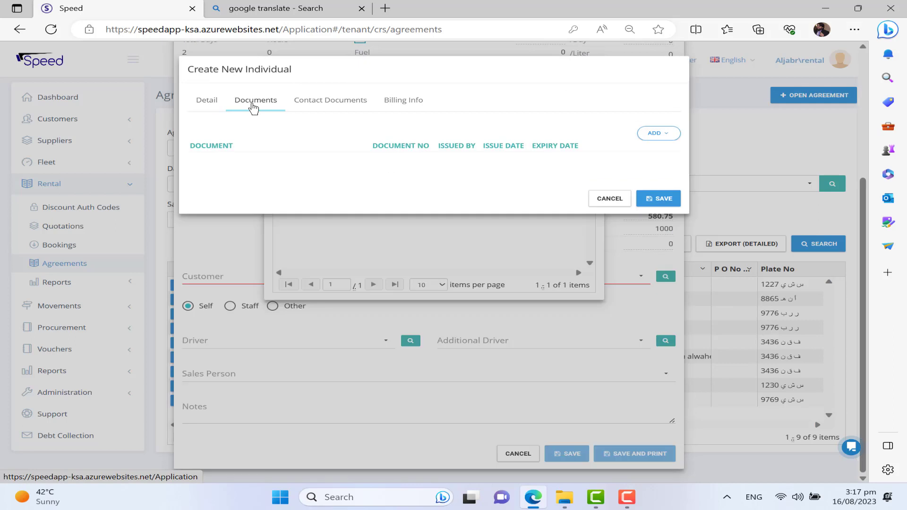
# Step: Set up National Id and Driving License document rows, removing the Passport and Visa rows
pyautogui.click(669, 134)
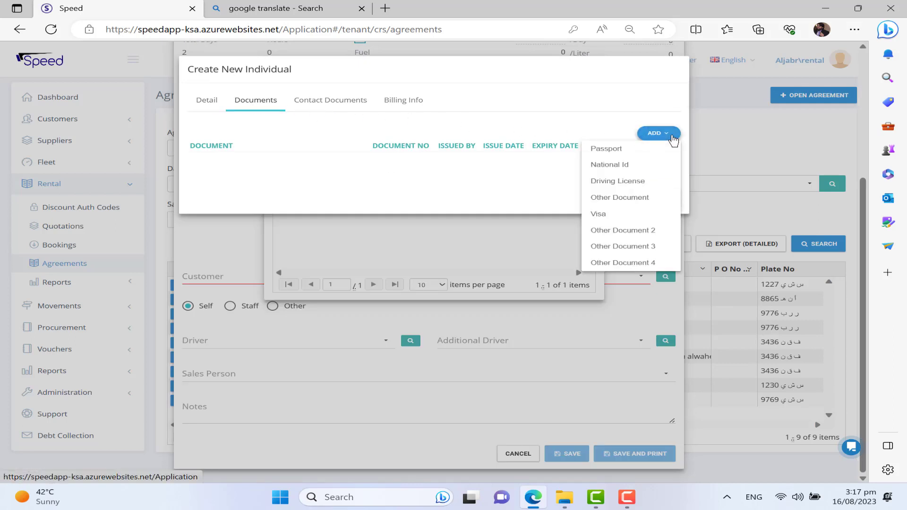
pyautogui.click(617, 149)
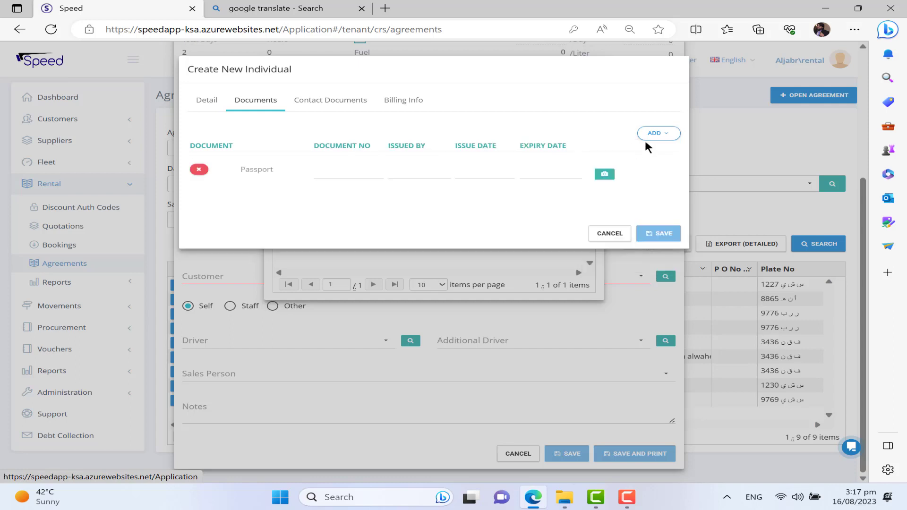
pyautogui.click(670, 137)
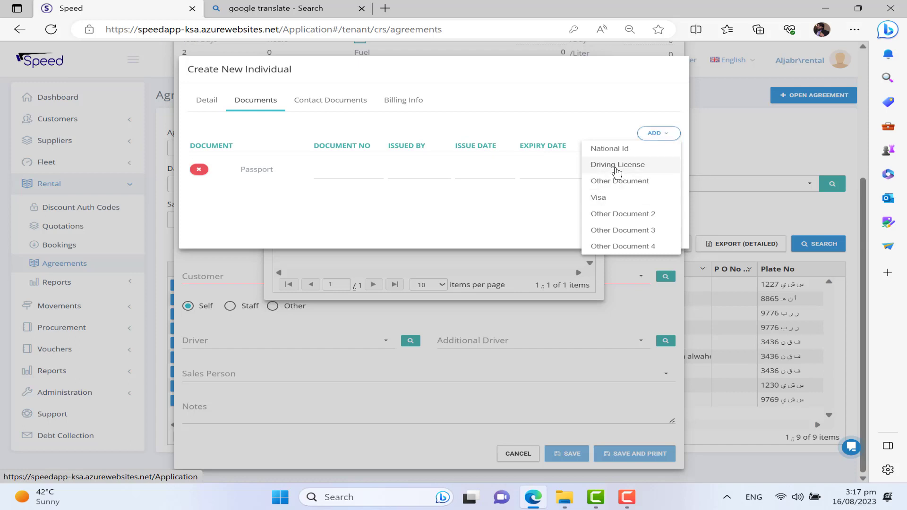
pyautogui.click(617, 166)
pyautogui.click(659, 133)
pyautogui.click(606, 178)
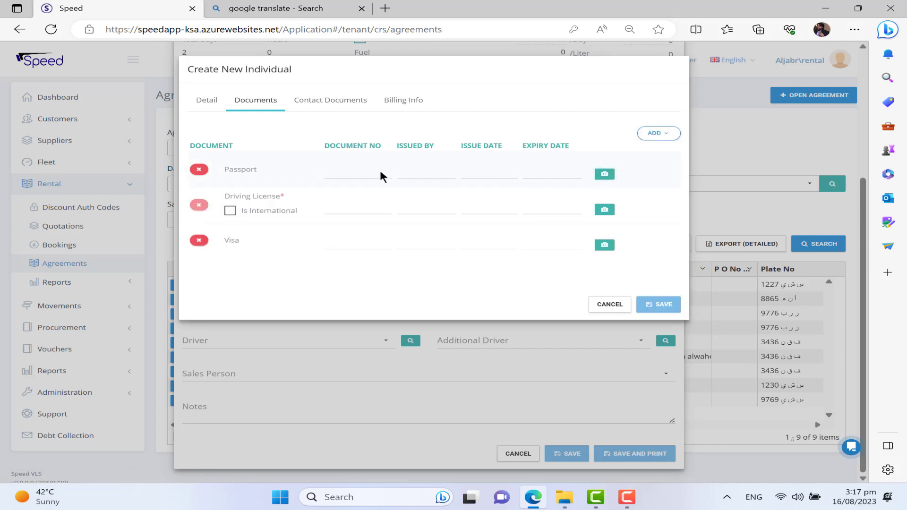
pyautogui.click(230, 211)
pyautogui.click(231, 212)
pyautogui.click(199, 240)
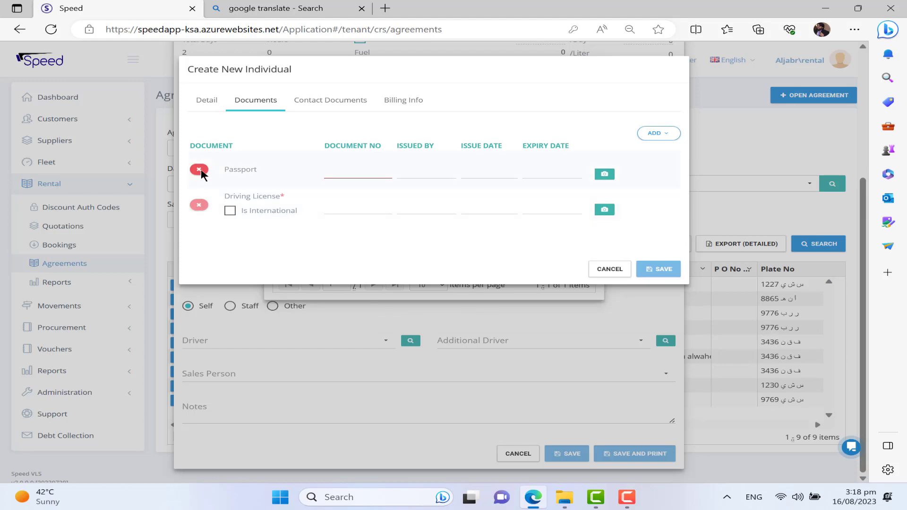
pyautogui.click(658, 134)
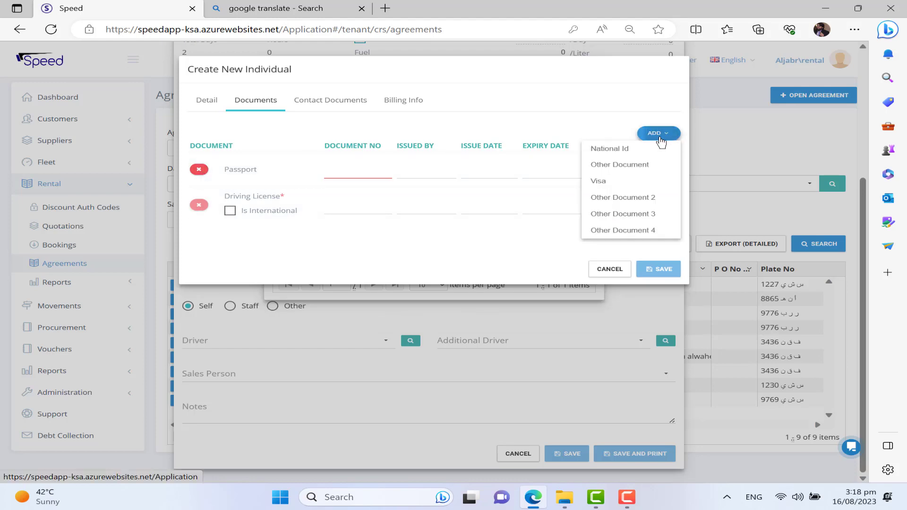
pyautogui.click(635, 149)
pyautogui.click(198, 170)
# Step: Fill in the National Id number, issued by Dammam, with its issue and expiry dates
pyautogui.click(346, 174)
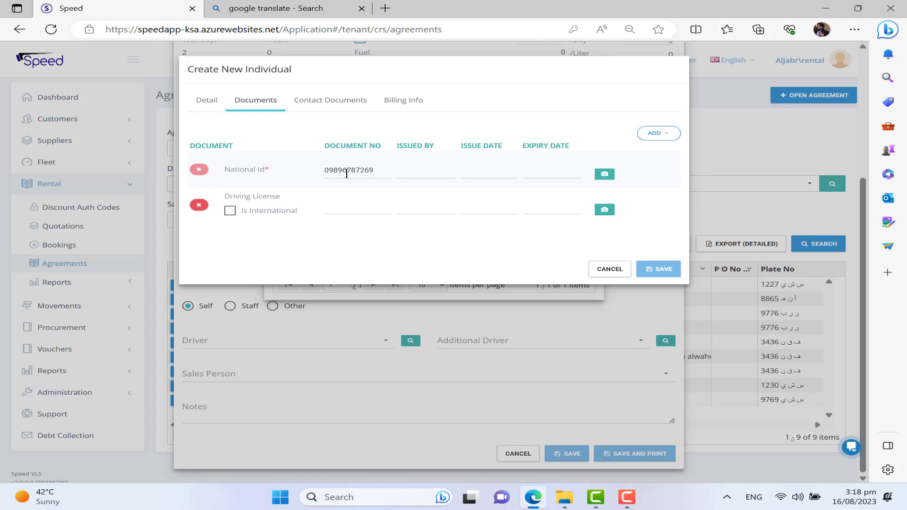
pyautogui.press('Tab')
pyautogui.write('Dammam')
pyautogui.press('Tab')
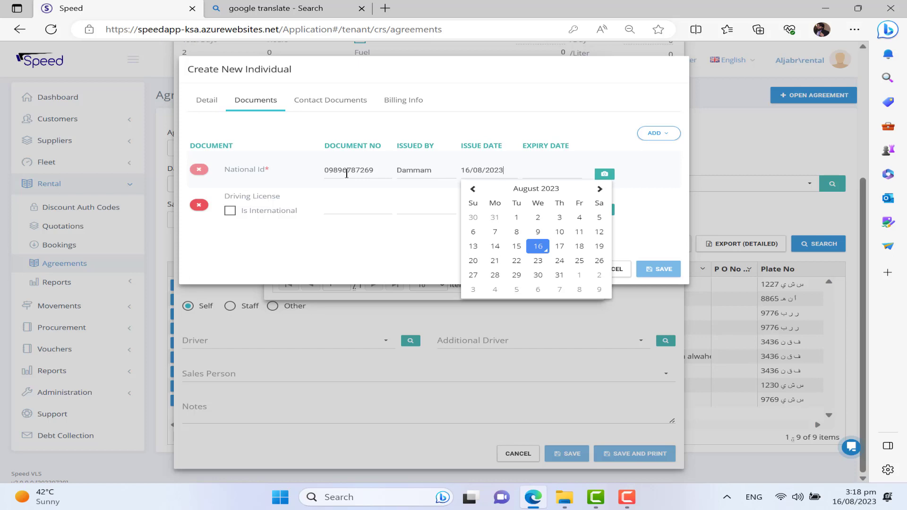
pyautogui.press('Tab')
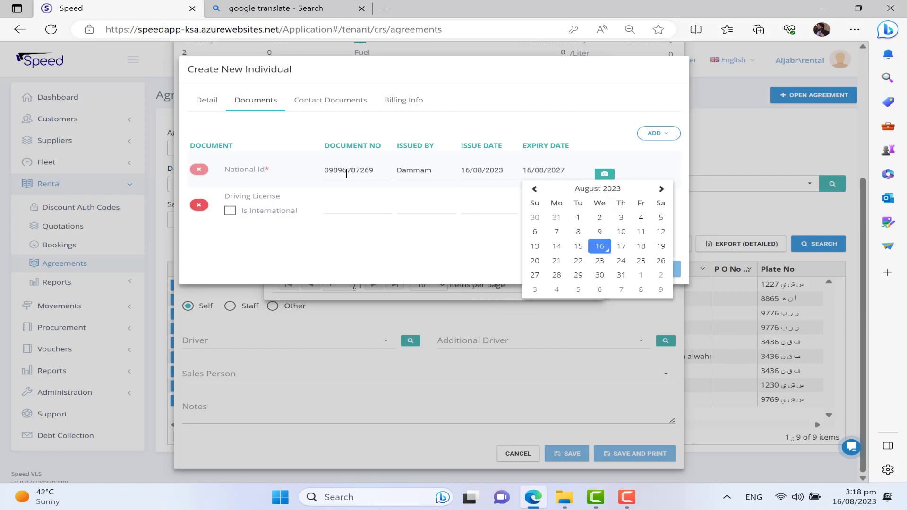
# Step: Fill in the Driving License issued by Dammam with its dates, and save the new individual
pyautogui.click(329, 206)
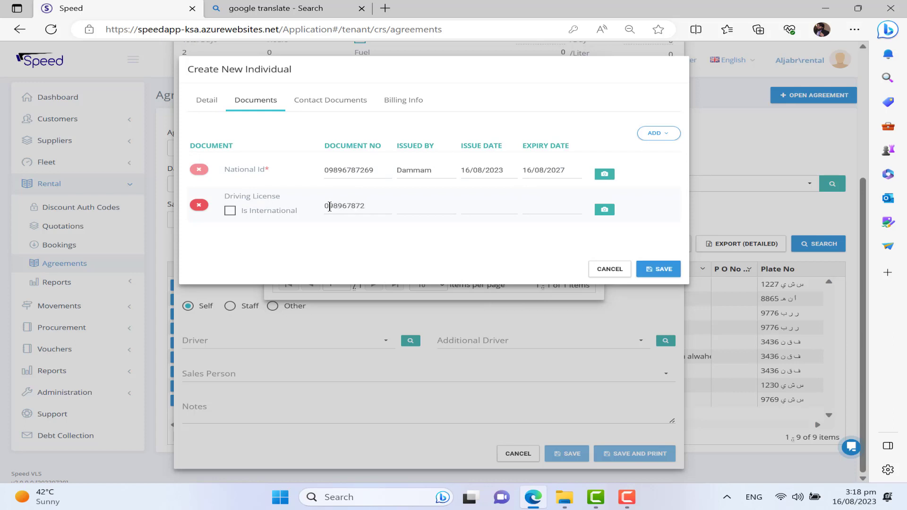
pyautogui.click(417, 206)
pyautogui.write('Dammam')
pyautogui.press('Tab')
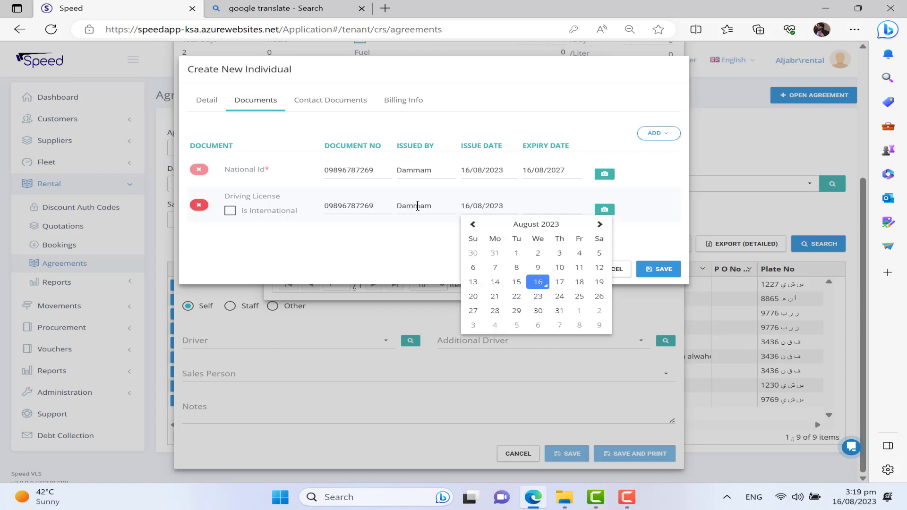
pyautogui.press('Tab')
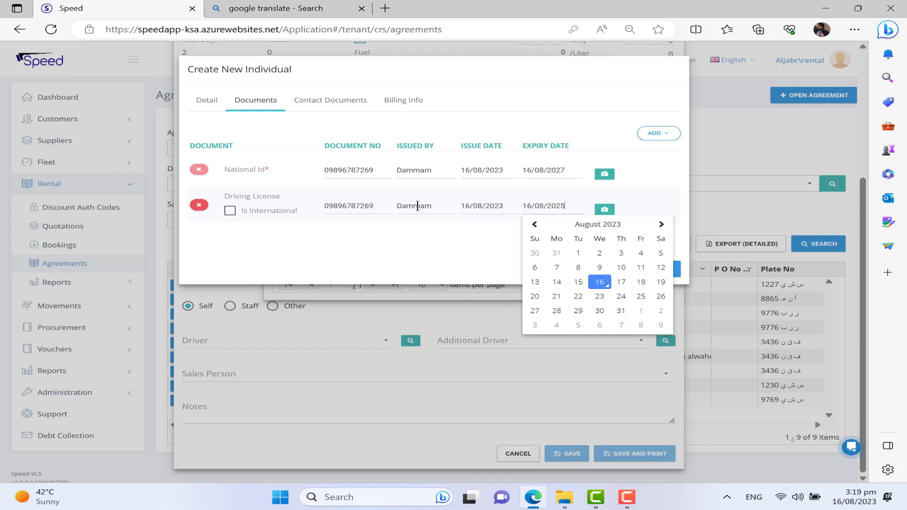
pyautogui.click(357, 238)
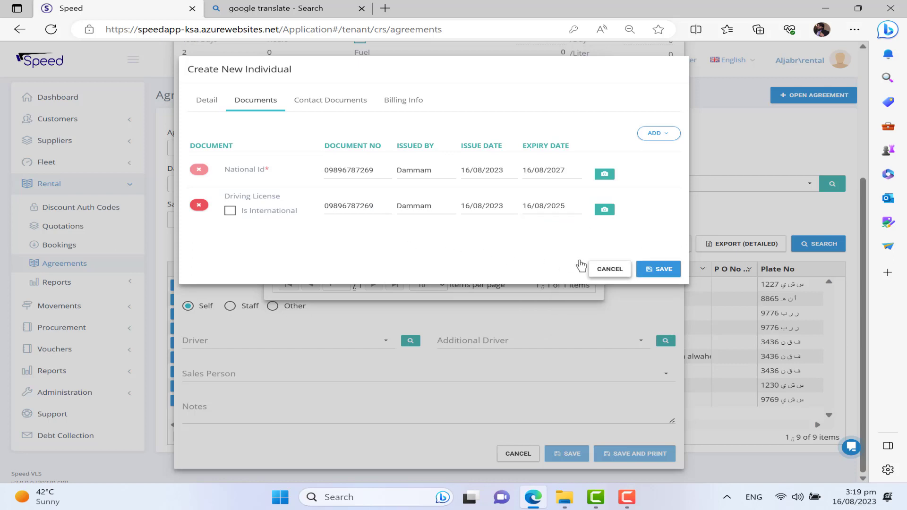
pyautogui.click(644, 270)
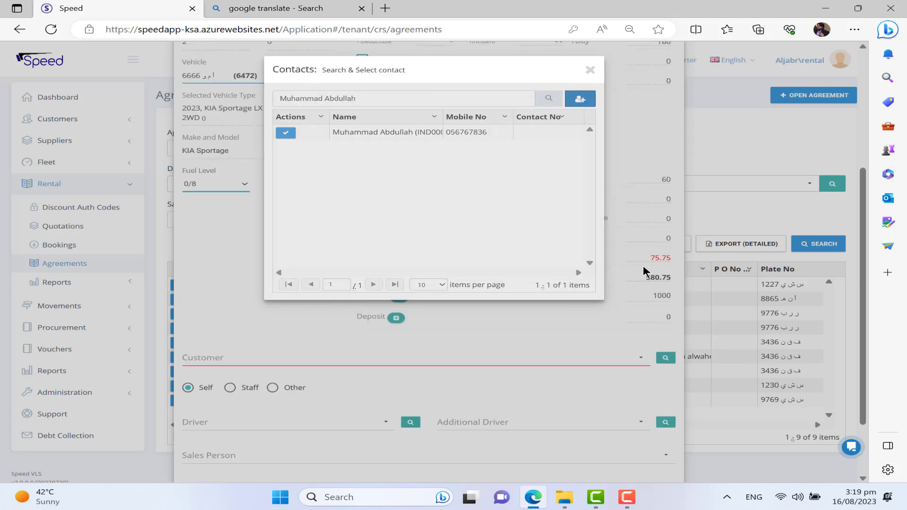
# Step: Choose the new contact as customer and, after trying Staff and Other, set driver type to Self
pyautogui.click(284, 134)
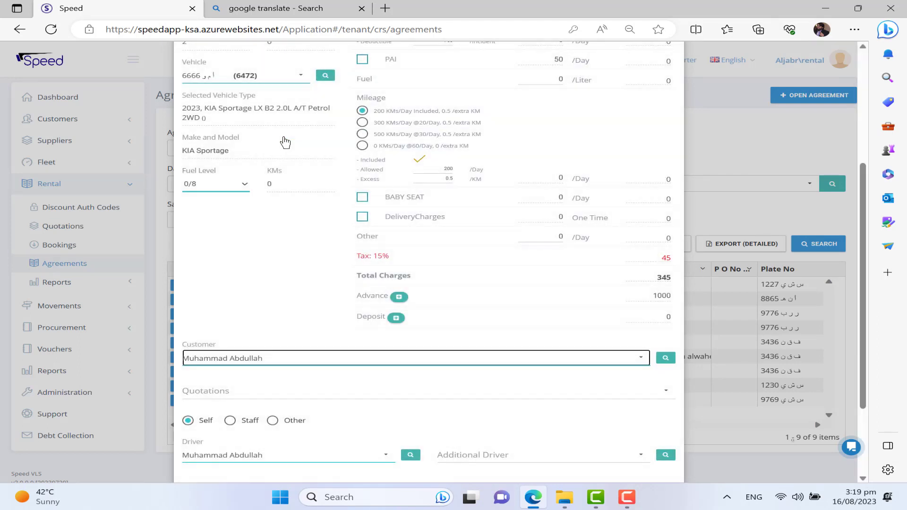
pyautogui.scroll(-3, 269, 194)
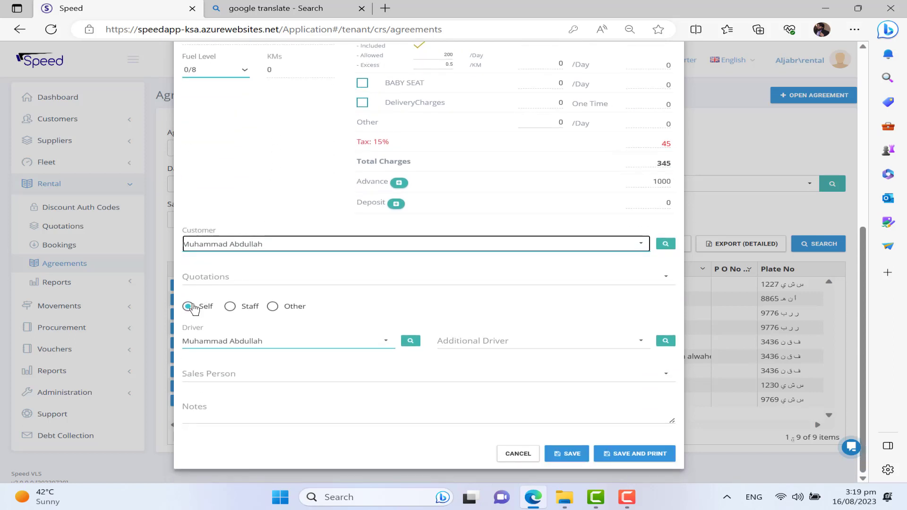
pyautogui.click(229, 307)
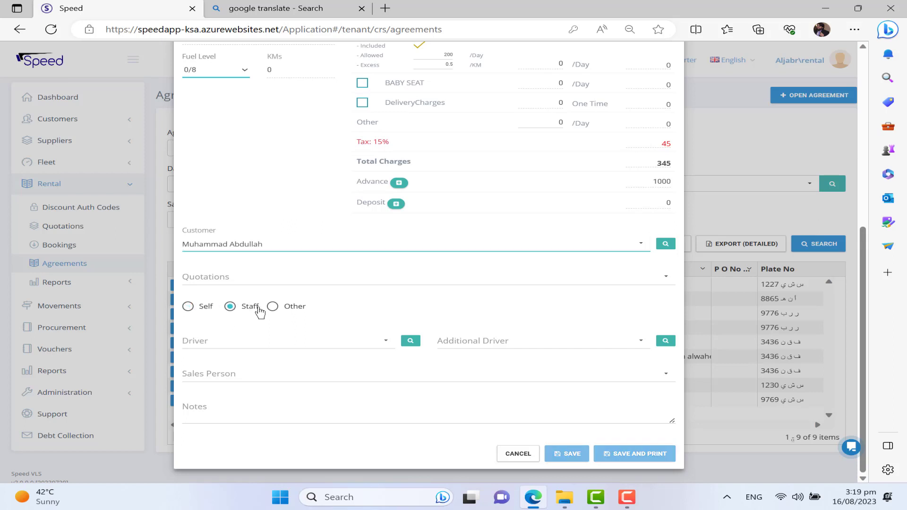
pyautogui.click(410, 341)
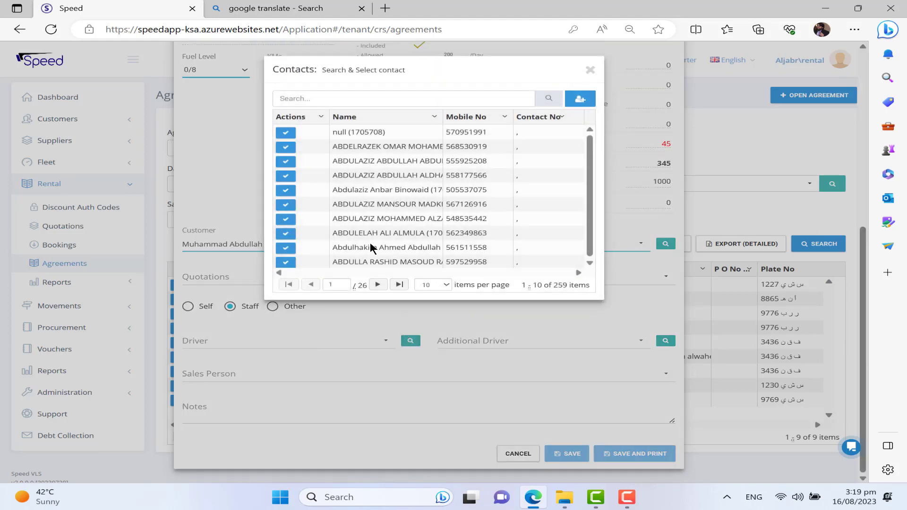
pyautogui.press('Escape')
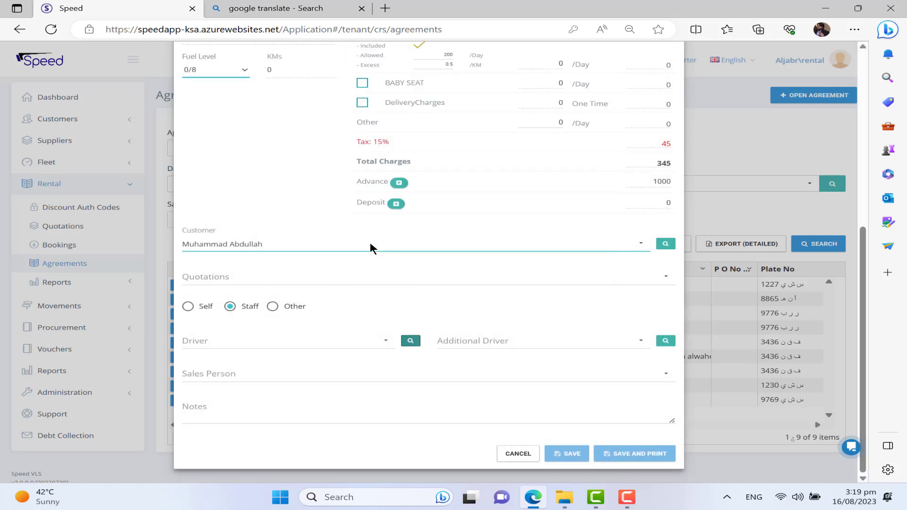
pyautogui.click(272, 307)
pyautogui.click(410, 340)
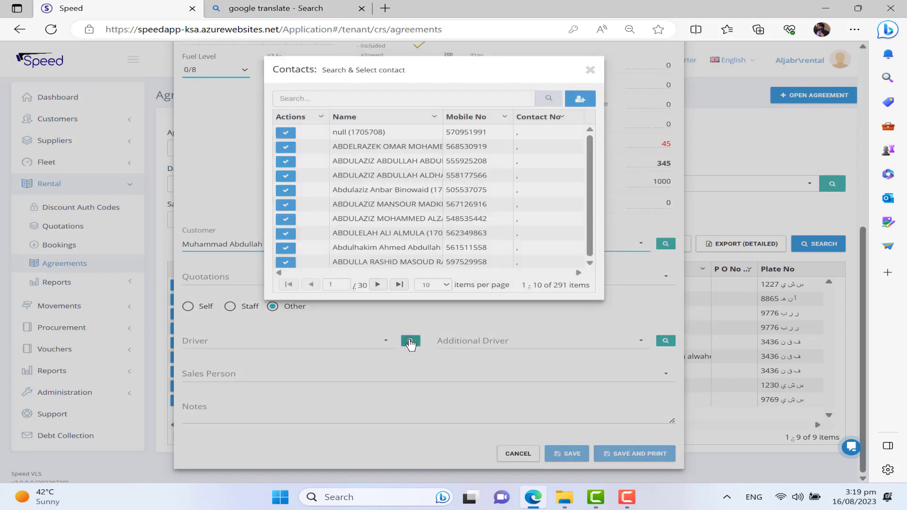
pyautogui.click(410, 344)
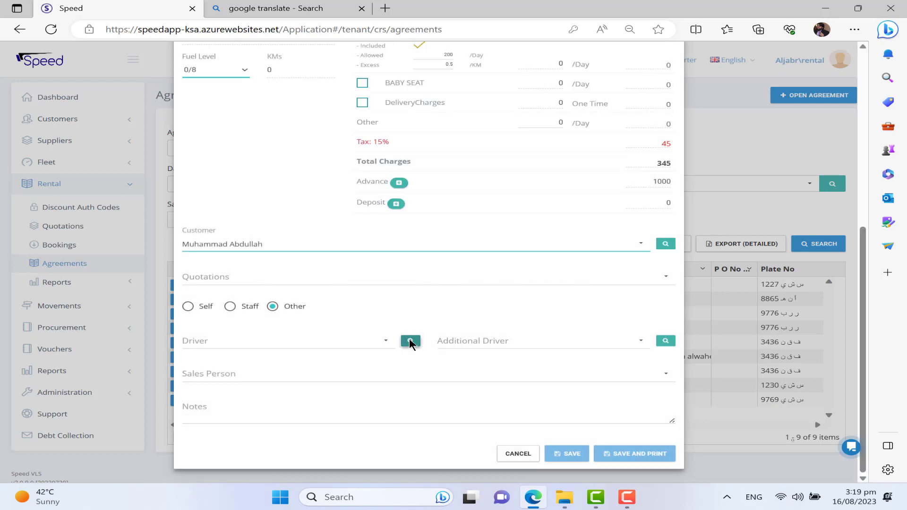
pyautogui.click(193, 308)
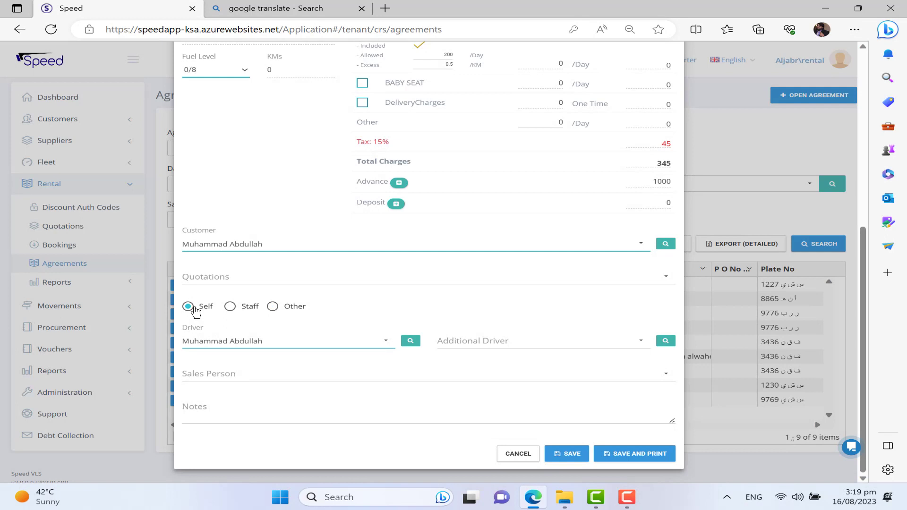
pyautogui.click(496, 340)
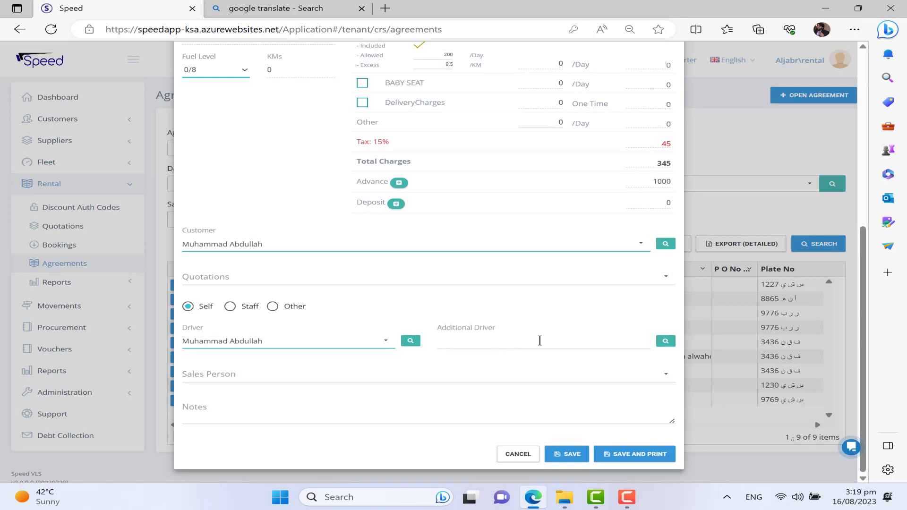
# Step: Cancel adding an additional driver and save the rental agreement
pyautogui.click(664, 342)
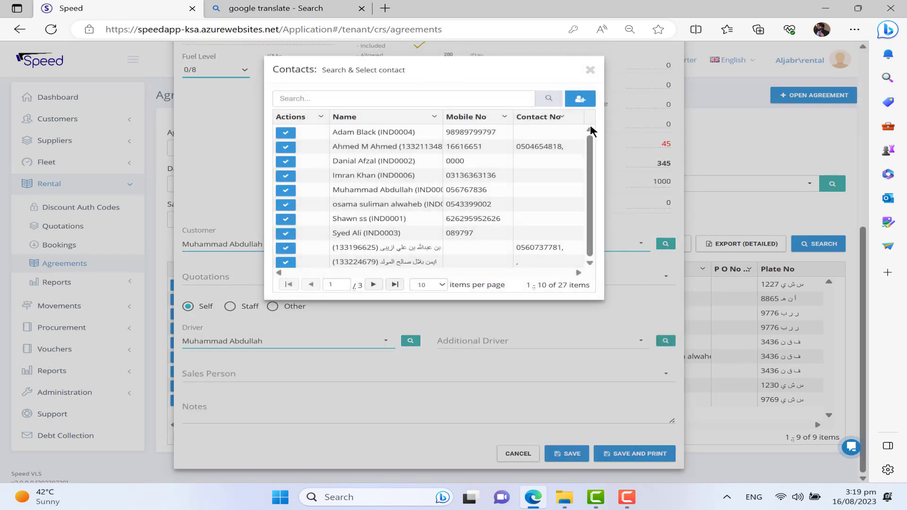
pyautogui.click(580, 98)
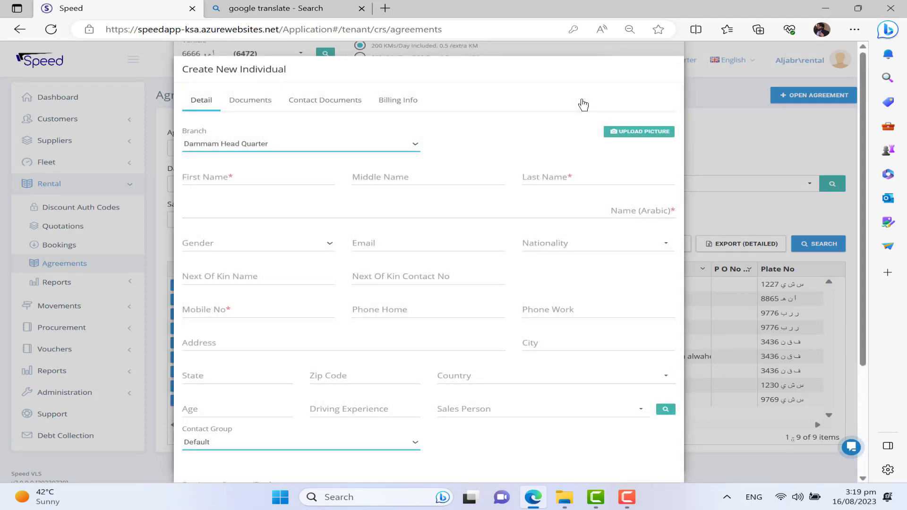
pyautogui.press('Escape')
pyautogui.press('Escape')
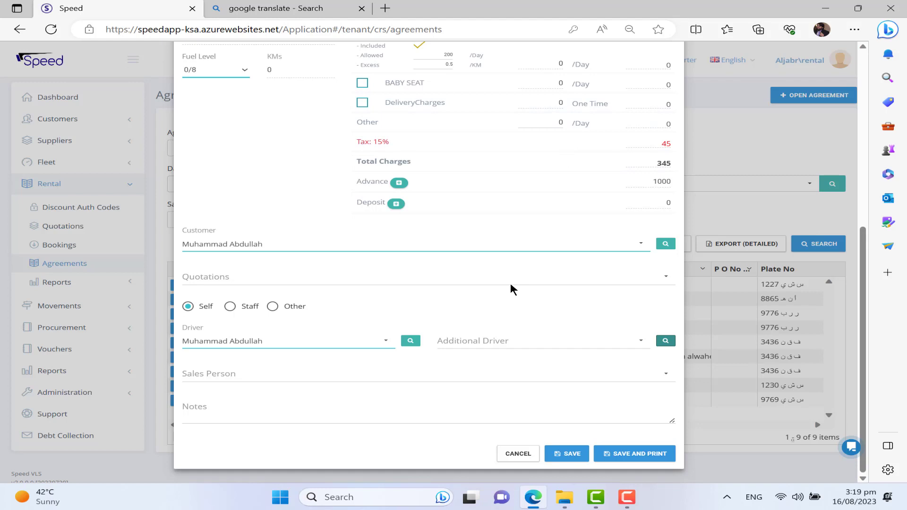
pyautogui.scroll(5, 510, 285)
pyautogui.scroll(2, 510, 285)
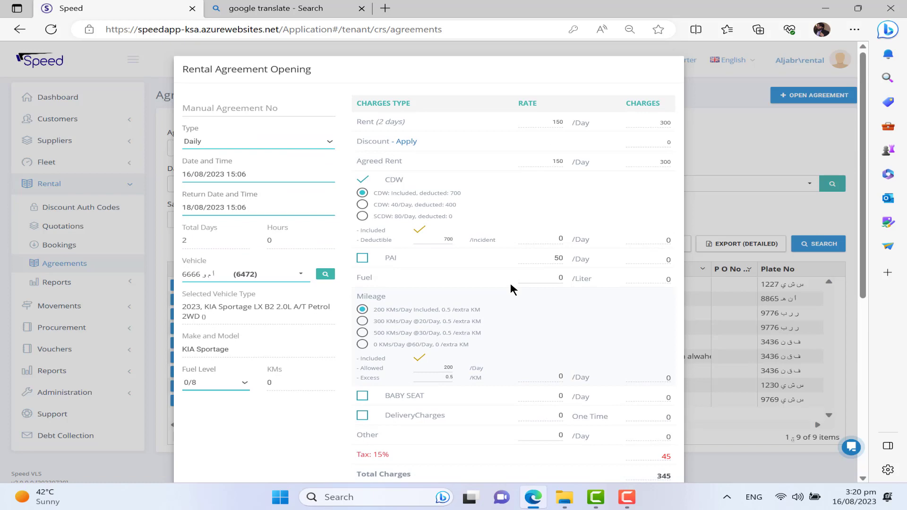
pyautogui.scroll(-6, 510, 285)
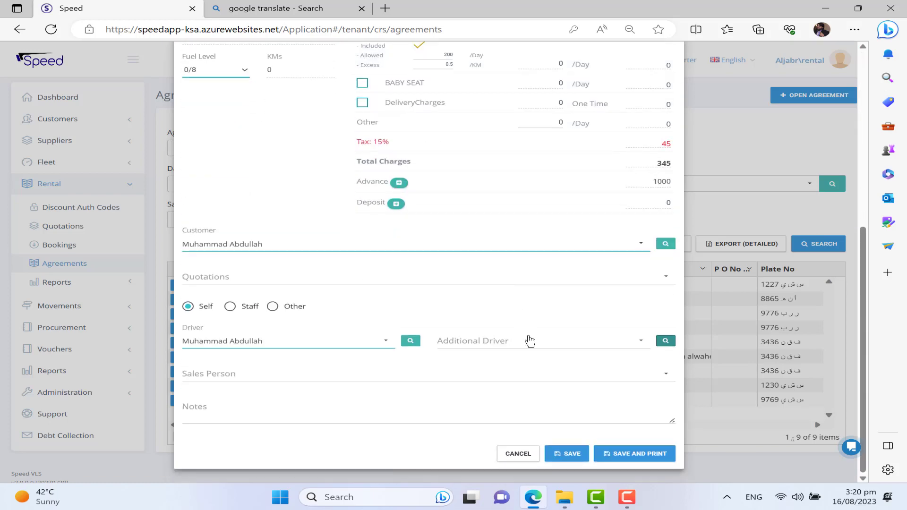
pyautogui.click(570, 455)
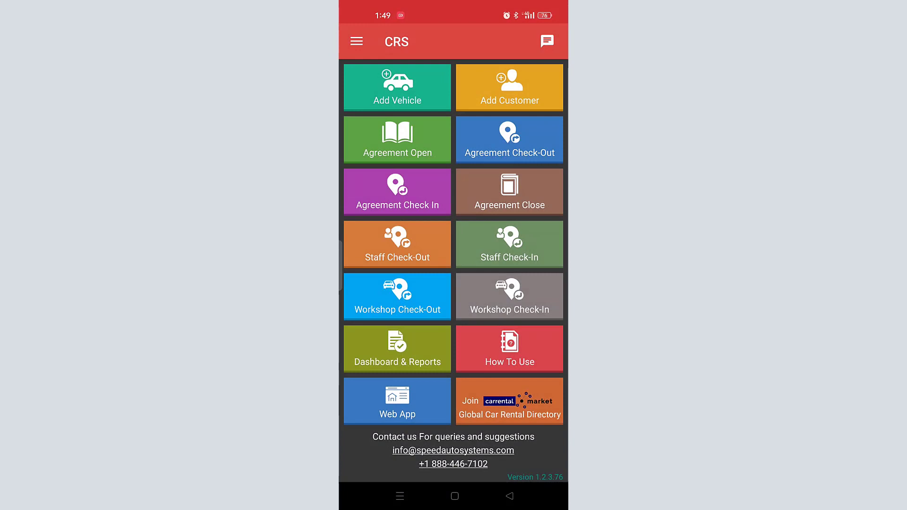
# Step: Submit an agreement check-out for plate 6666, parked in Parking Section A (HQ)
pyautogui.click(509, 139)
pyautogui.click(472, 83)
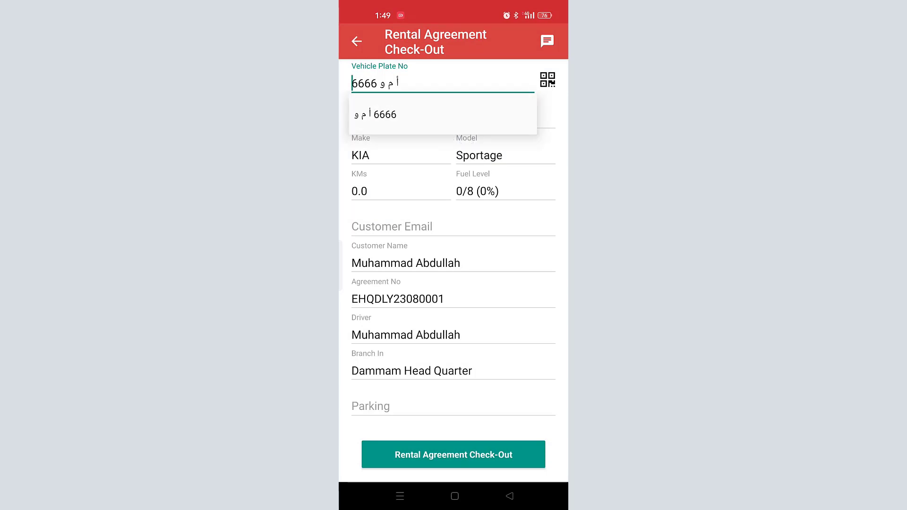
pyautogui.click(375, 115)
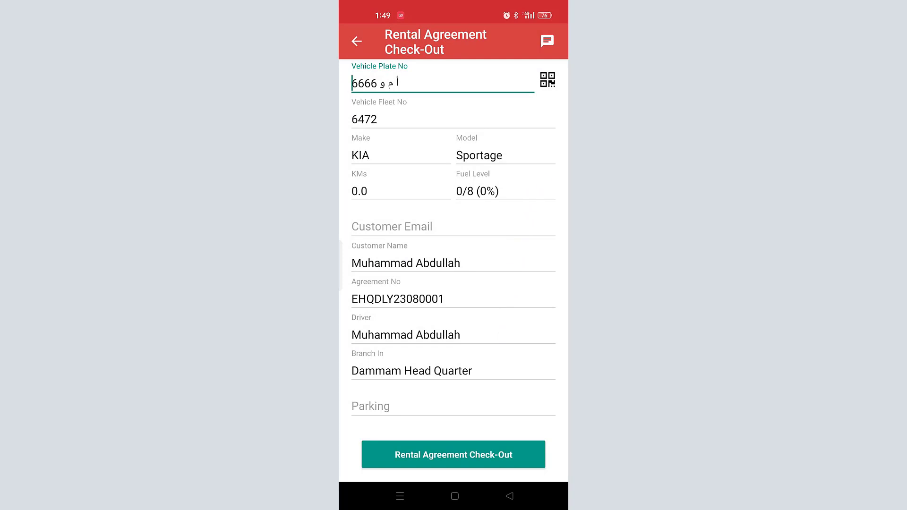
pyautogui.click(468, 401)
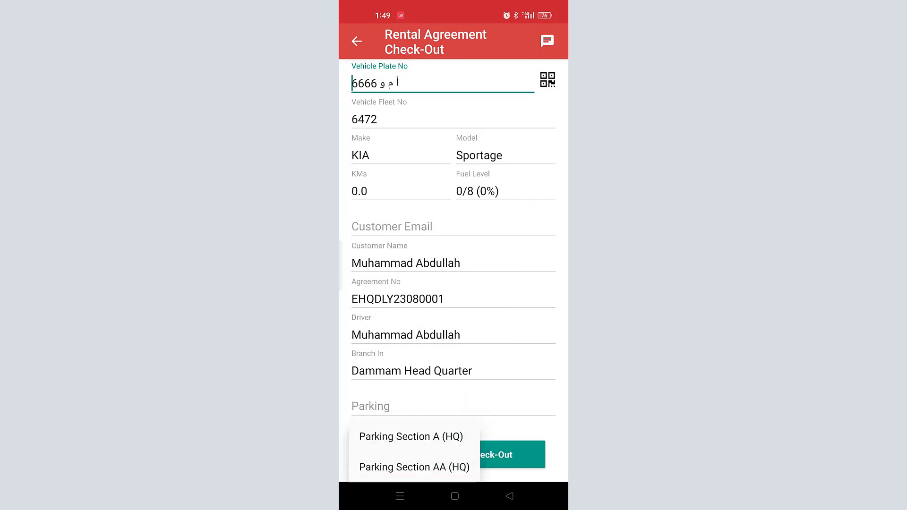
pyautogui.click(456, 437)
pyautogui.click(485, 456)
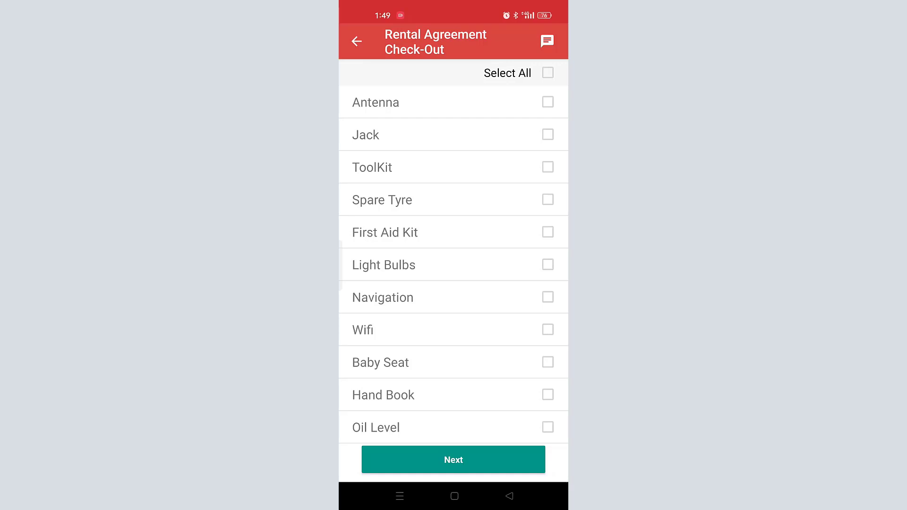
# Step: Tick every accessory and mark a large scratch near the right-side rear wheel
pyautogui.click(547, 73)
pyautogui.click(487, 458)
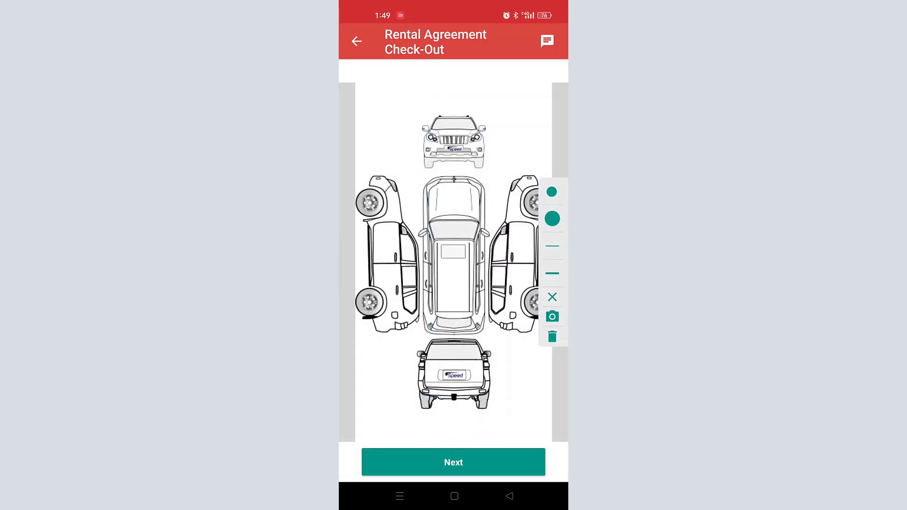
pyautogui.click(552, 273)
pyautogui.moveTo(518, 279); pyautogui.dragTo(523, 296)
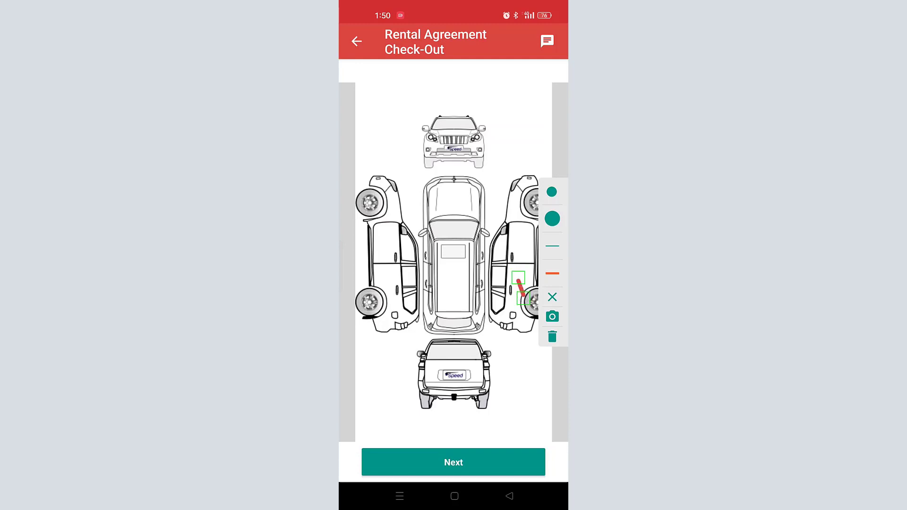
# Step: Photograph the scratch, confirm the crop and describe it as 'scratch'
pyautogui.click(552, 316)
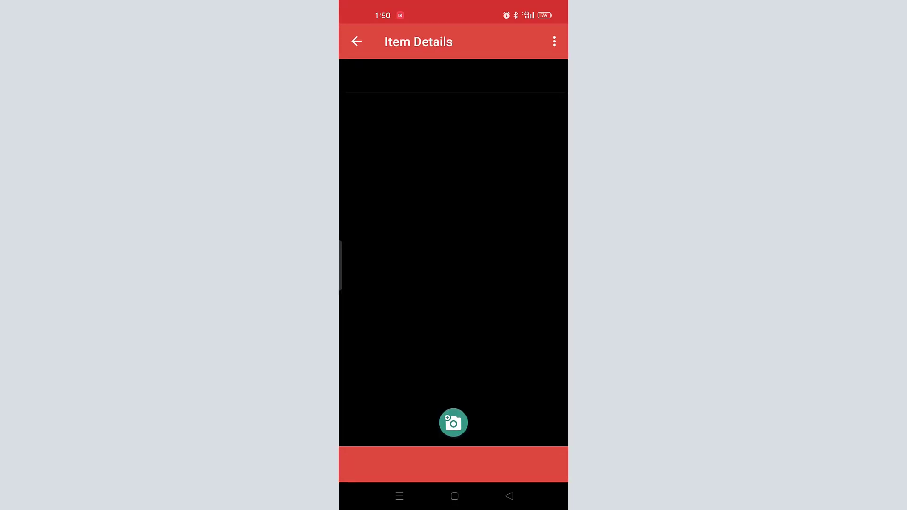
pyautogui.click(453, 422)
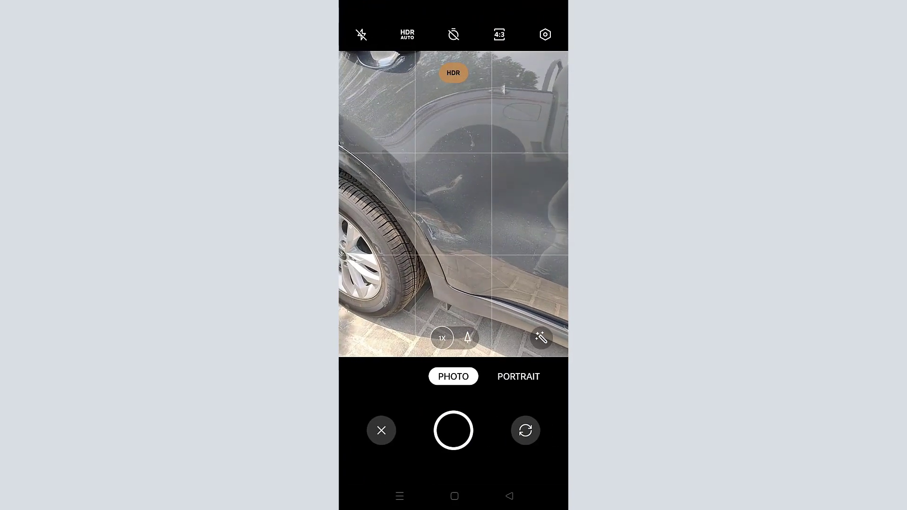
pyautogui.click(454, 430)
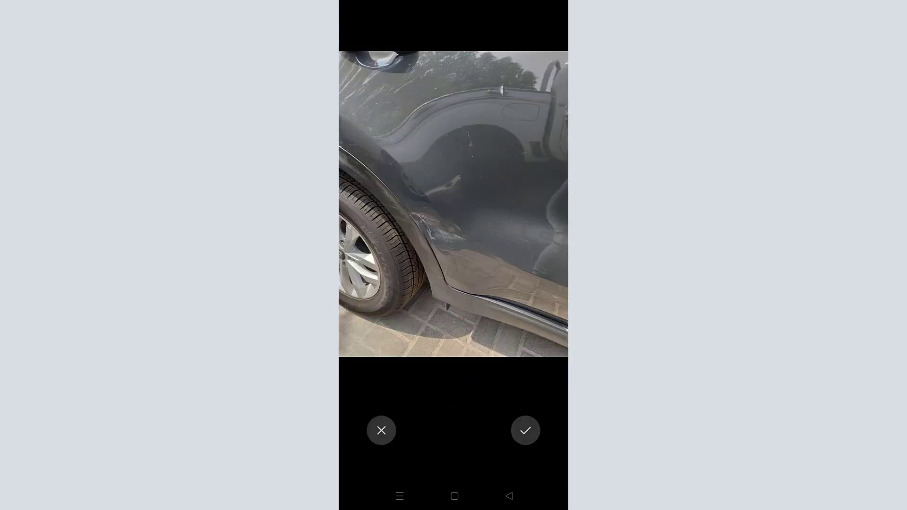
pyautogui.click(526, 430)
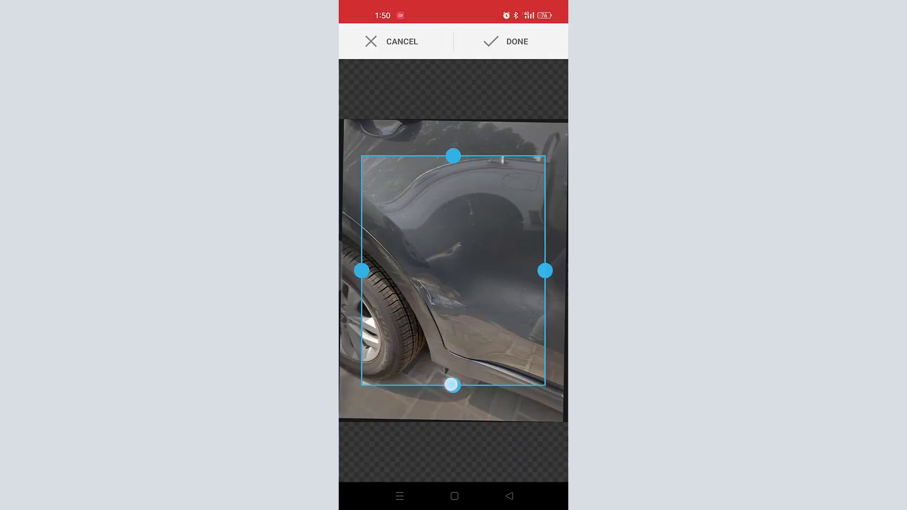
pyautogui.click(507, 42)
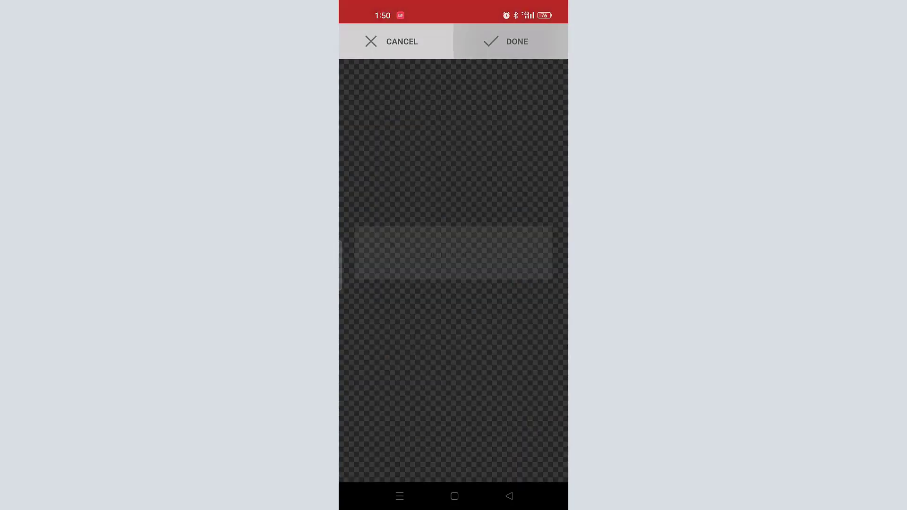
pyautogui.click(425, 82)
pyautogui.write('sc')
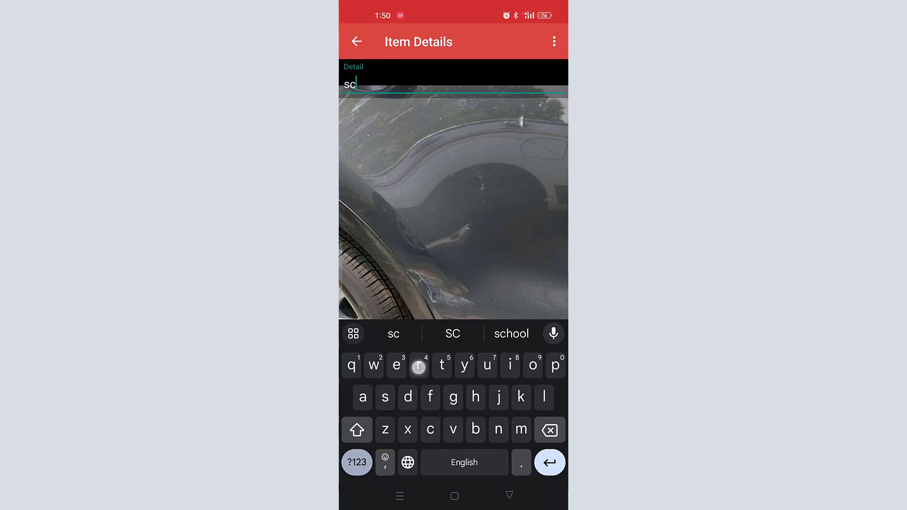
pyautogui.write('ratc')
pyautogui.click(453, 333)
pyautogui.click(509, 494)
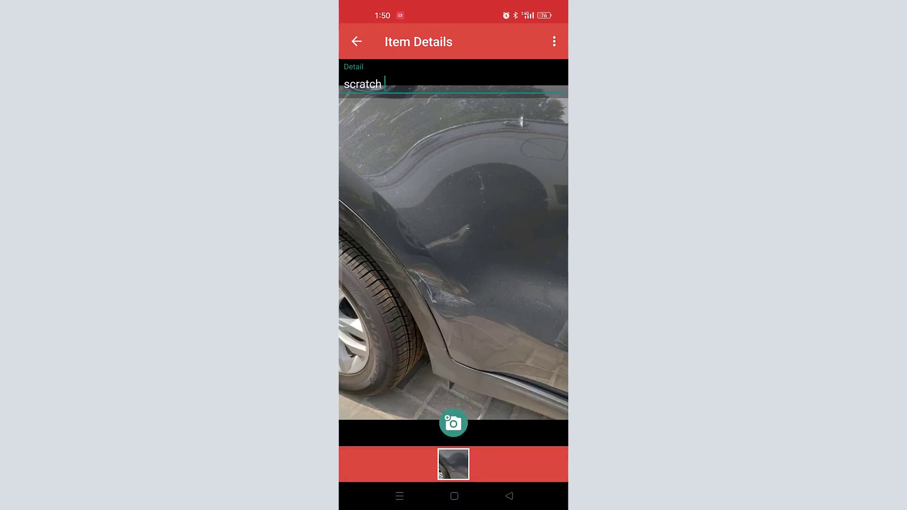
# Step: Add a second cropped photo of the scratch and move past the exterior diagram
pyautogui.click(453, 423)
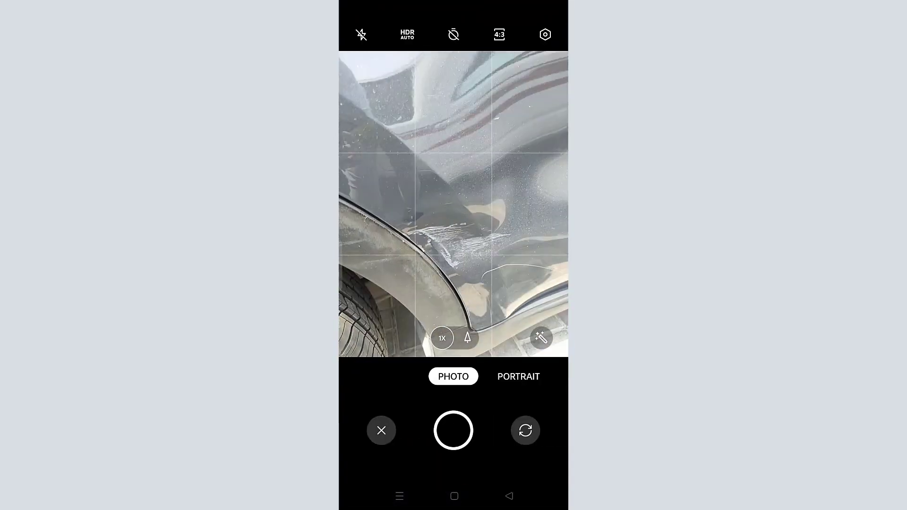
pyautogui.click(452, 430)
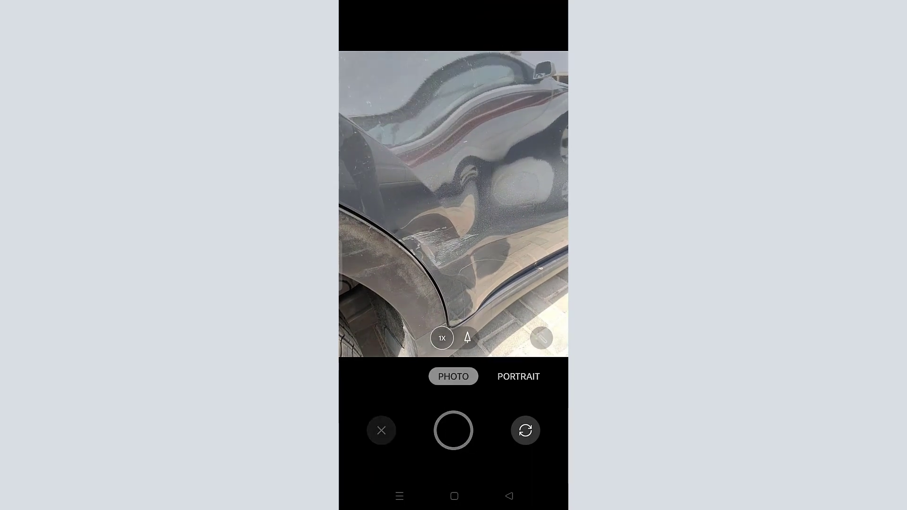
pyautogui.click(525, 431)
pyautogui.moveTo(515, 346); pyautogui.dragTo(512, 393)
pyautogui.click(507, 42)
pyautogui.click(356, 41)
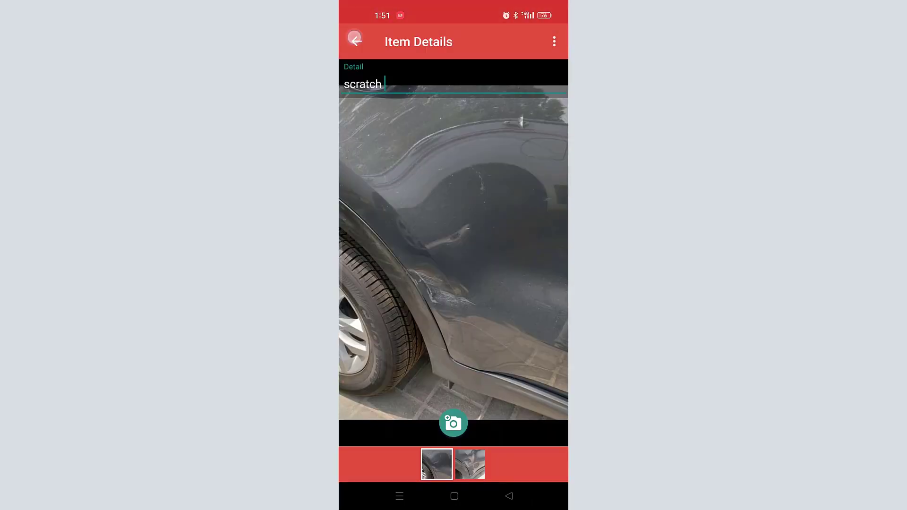
pyautogui.click(467, 460)
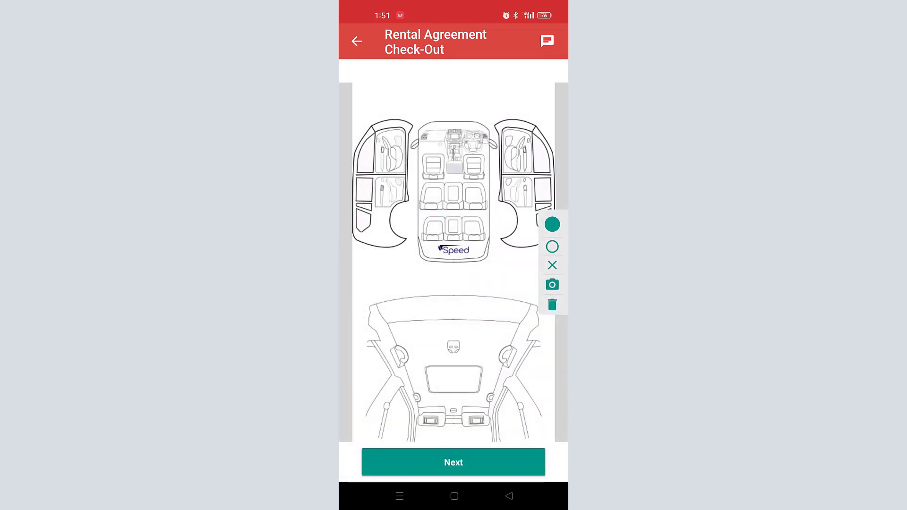
# Step: Draw the customer and staff signatures and finish the check-out
pyautogui.click(482, 458)
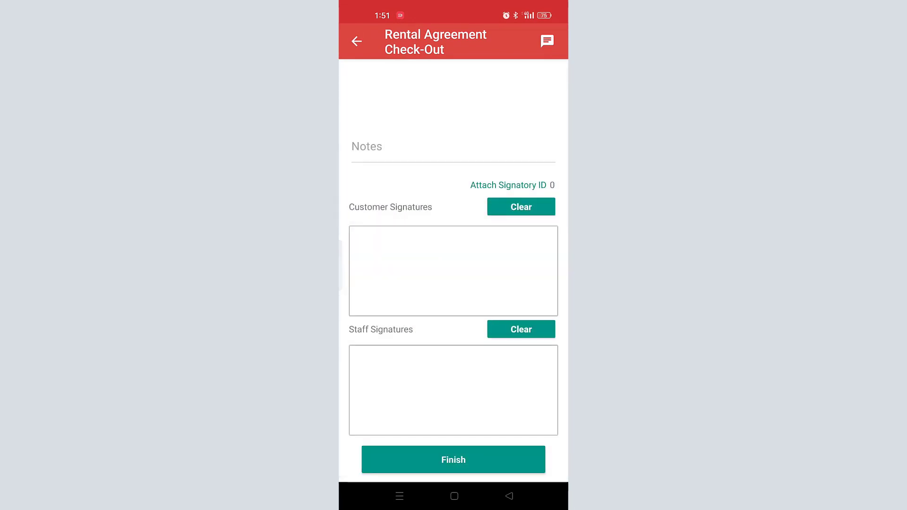
pyautogui.moveTo(423, 233); pyautogui.dragTo(415, 302)
pyautogui.moveTo(392, 284); pyautogui.dragTo(439, 242)
pyautogui.moveTo(463, 270); pyautogui.dragTo(525, 246)
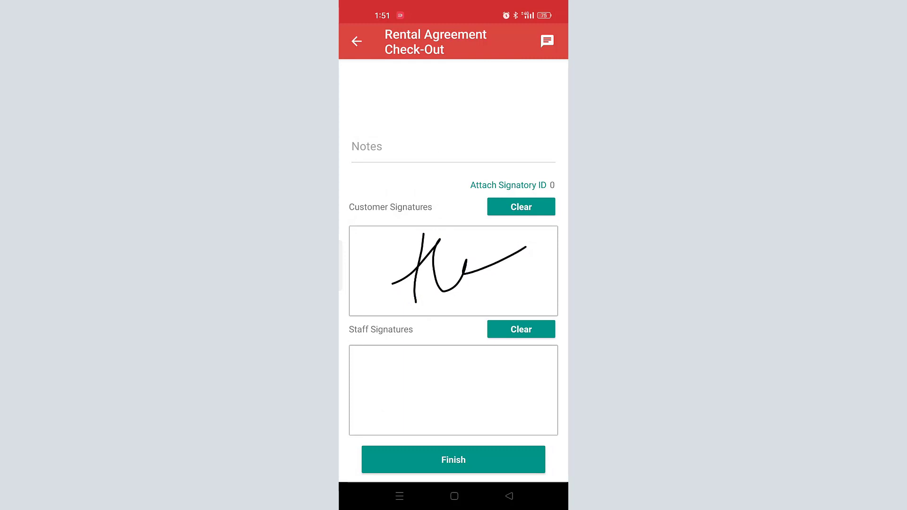
pyautogui.moveTo(420, 352); pyautogui.dragTo(420, 434)
pyautogui.moveTo(398, 389)
pyautogui.mouseDown()
pyautogui.moveTo(409, 369)
pyautogui.moveTo(525, 364)
pyautogui.mouseUp()
pyautogui.moveTo(438, 405)
pyautogui.mouseDown()
pyautogui.moveTo(480, 401)
pyautogui.moveTo(512, 371)
pyautogui.mouseUp()
pyautogui.click(461, 458)
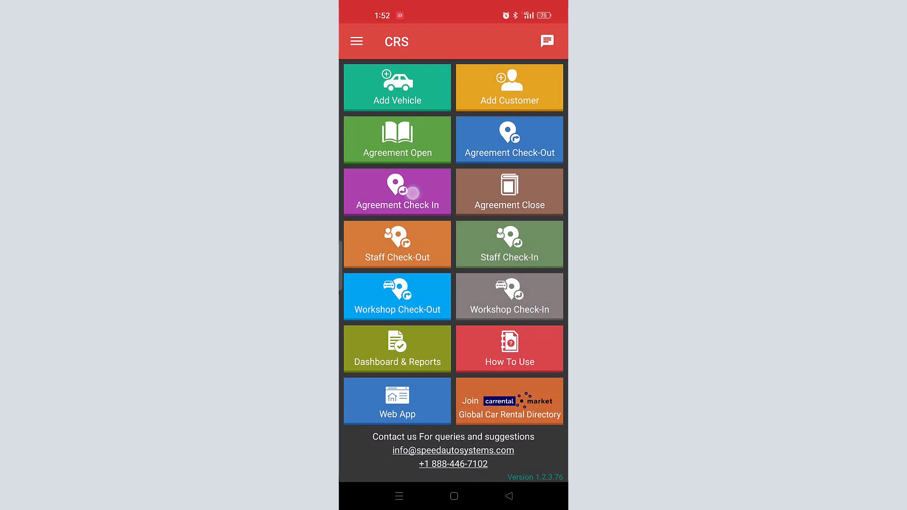
# Step: Start a check-in by scanning the vehicle's QR code and enter 700 KMs
pyautogui.click(397, 191)
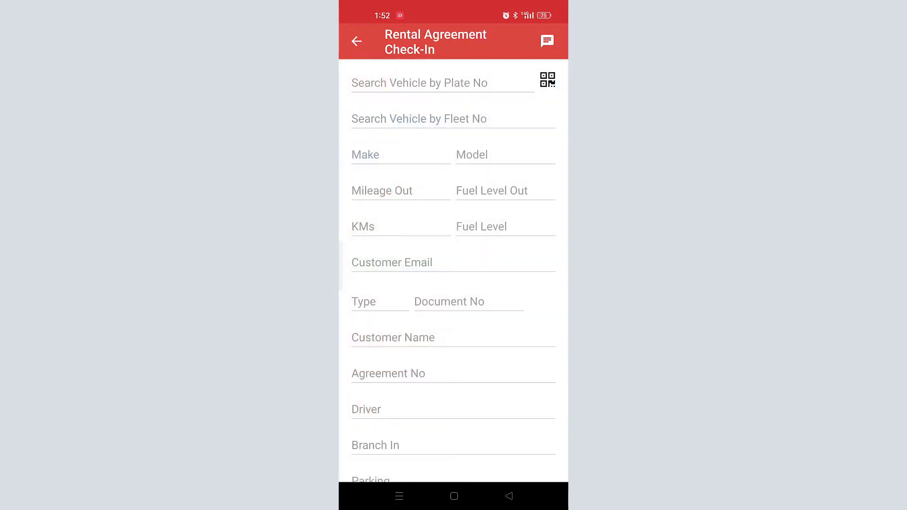
pyautogui.click(547, 80)
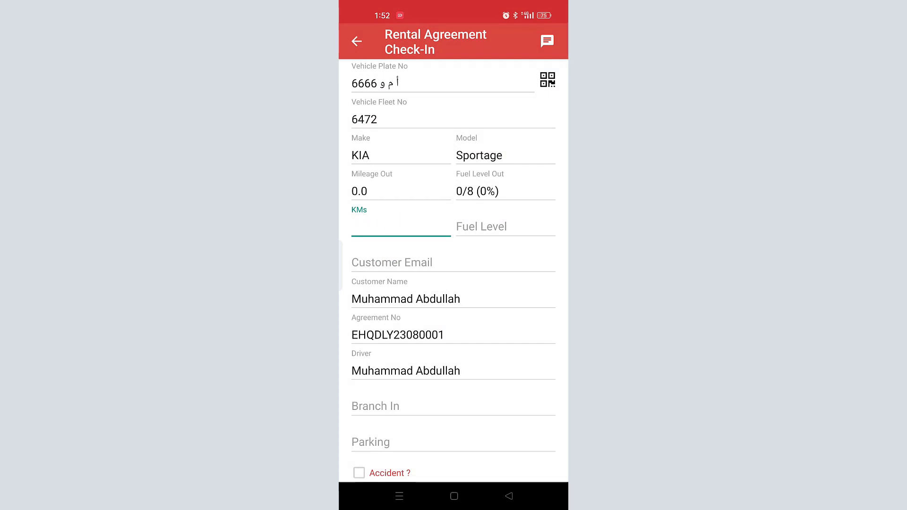
pyautogui.click(392, 221)
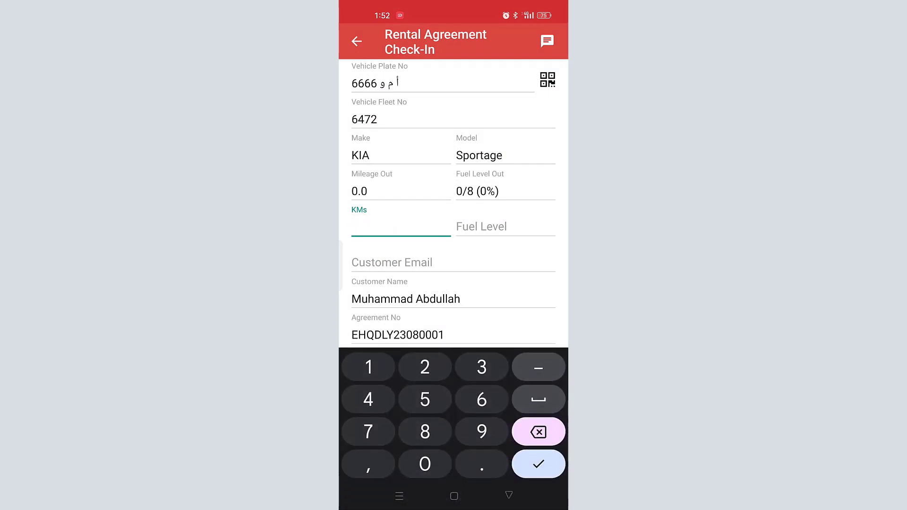
pyautogui.write('700')
pyautogui.moveTo(537, 284); pyautogui.dragTo(537, 216)
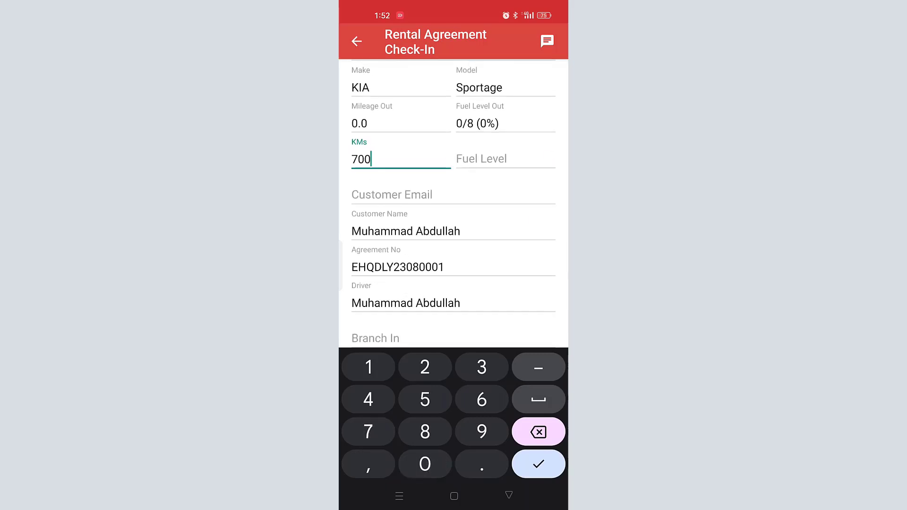
# Step: Set branch Dammam Head Quarter, Parking Section A (HQ), fuel 4/8, then submit and confirm 700 KMs
pyautogui.click(439, 338)
pyautogui.click(412, 187)
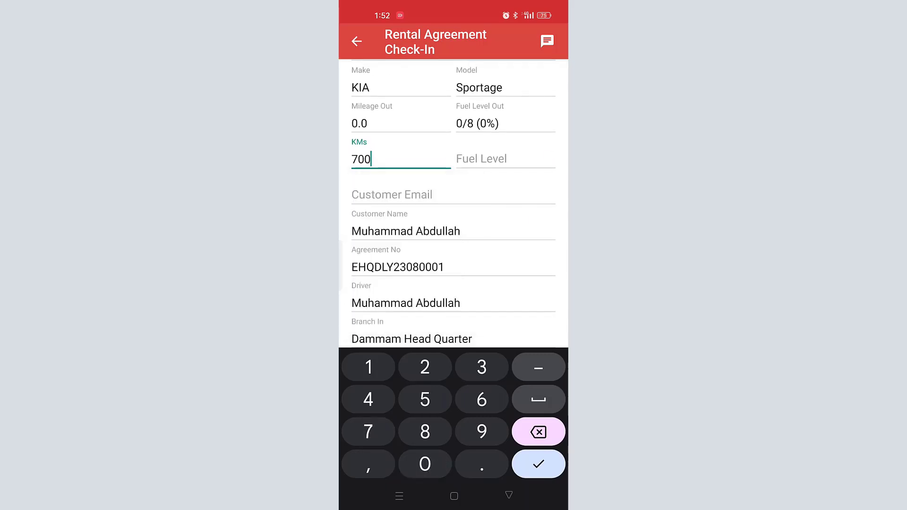
pyautogui.click(508, 495)
pyautogui.click(378, 374)
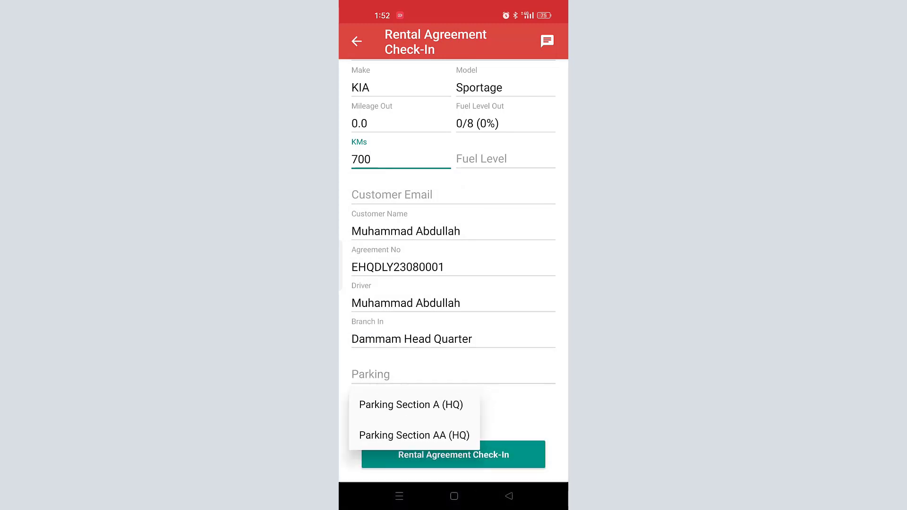
pyautogui.click(411, 404)
pyautogui.click(504, 159)
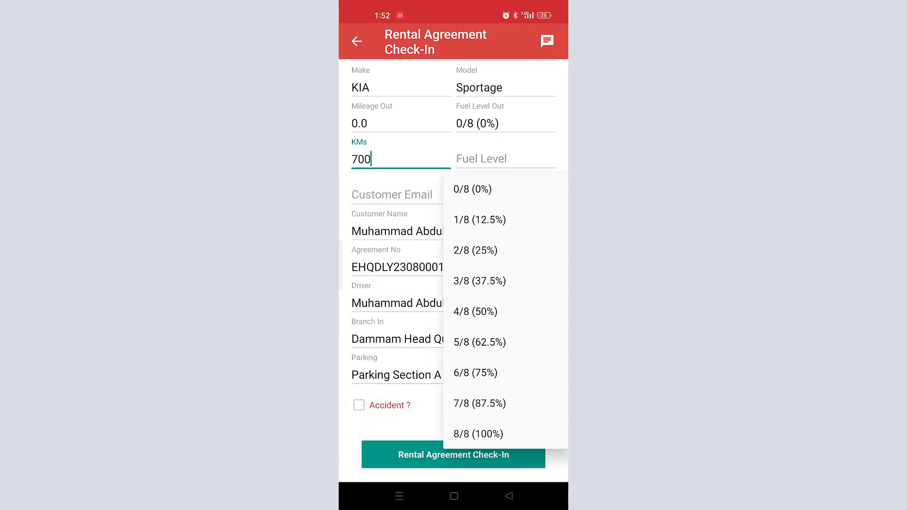
pyautogui.click(475, 312)
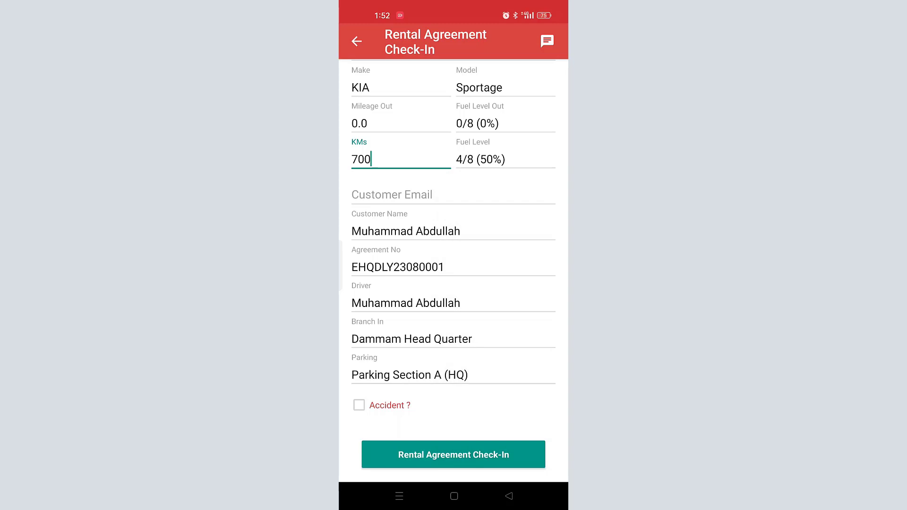
pyautogui.click(480, 454)
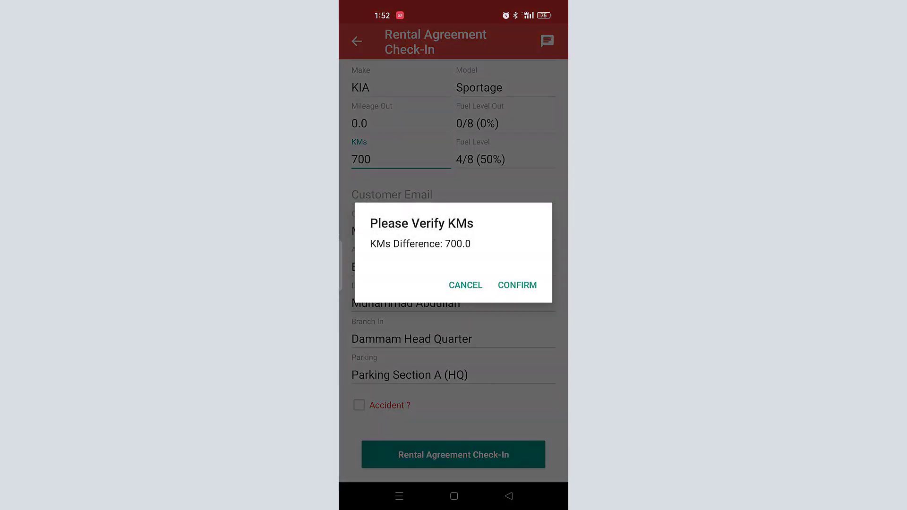
pyautogui.click(517, 284)
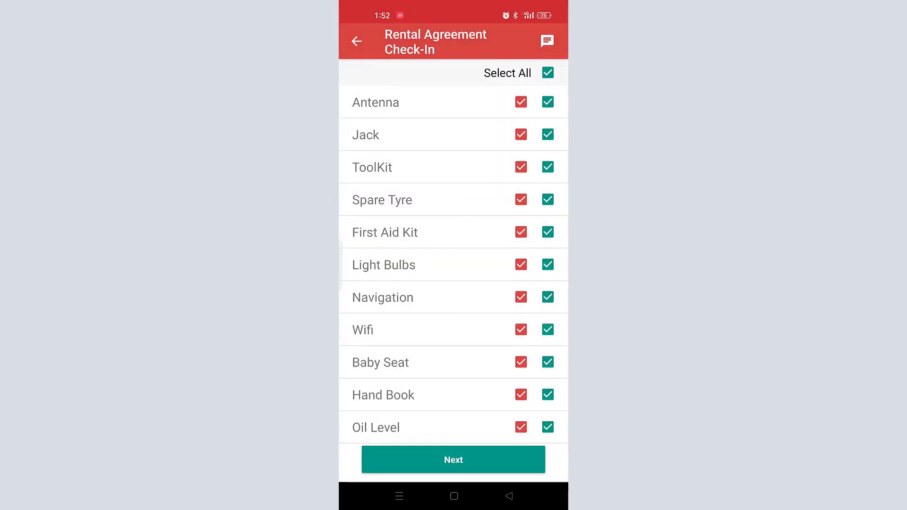
# Step: Mark Jack and ToolKit as not returned on the accessories checklist
pyautogui.click(547, 134)
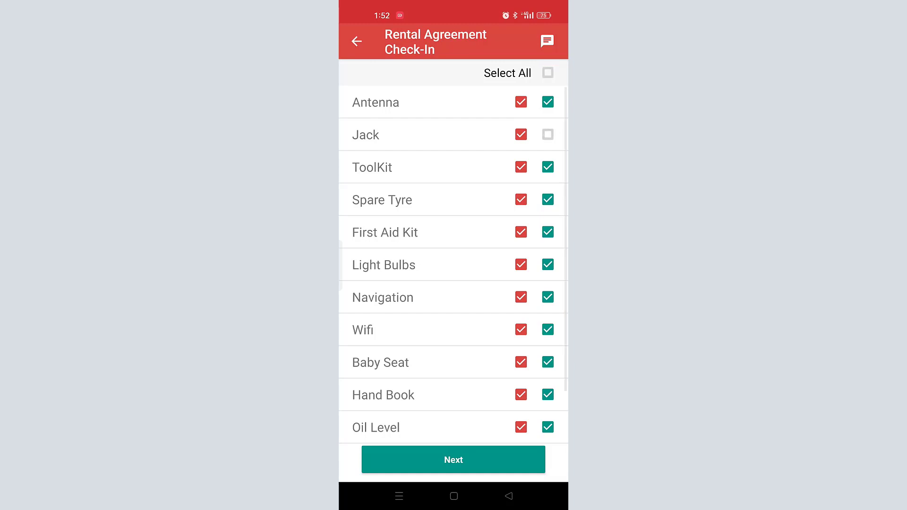
pyautogui.click(548, 167)
pyautogui.scroll(-2, 453, 283)
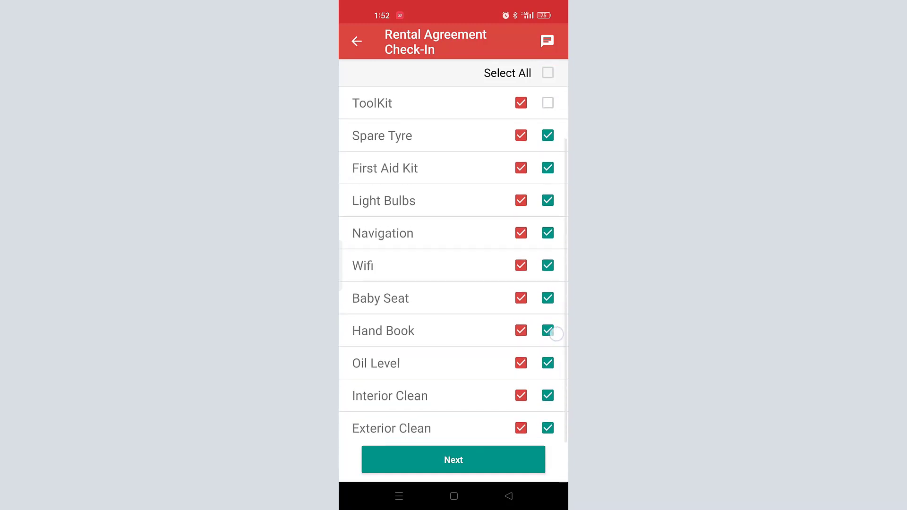
pyautogui.click(497, 462)
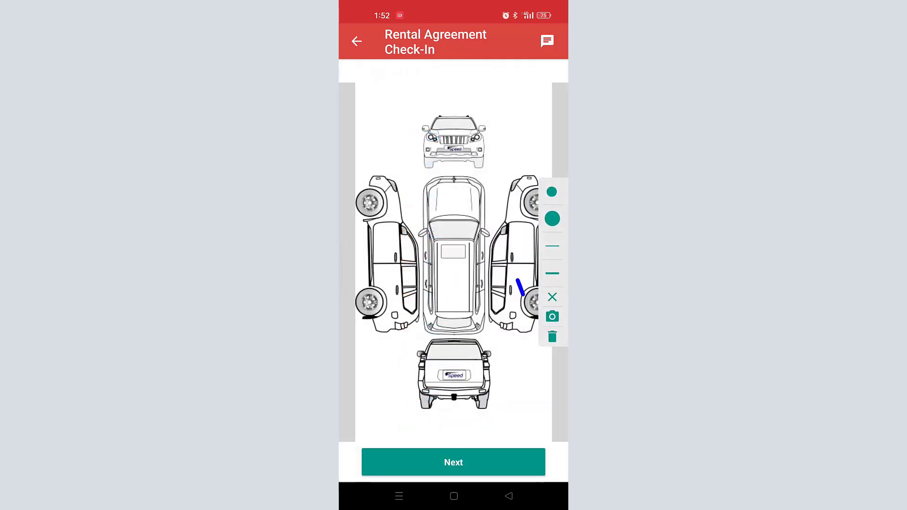
# Step: Review both photos attached to the existing scratch mark
pyautogui.click(520, 287)
pyautogui.click(552, 316)
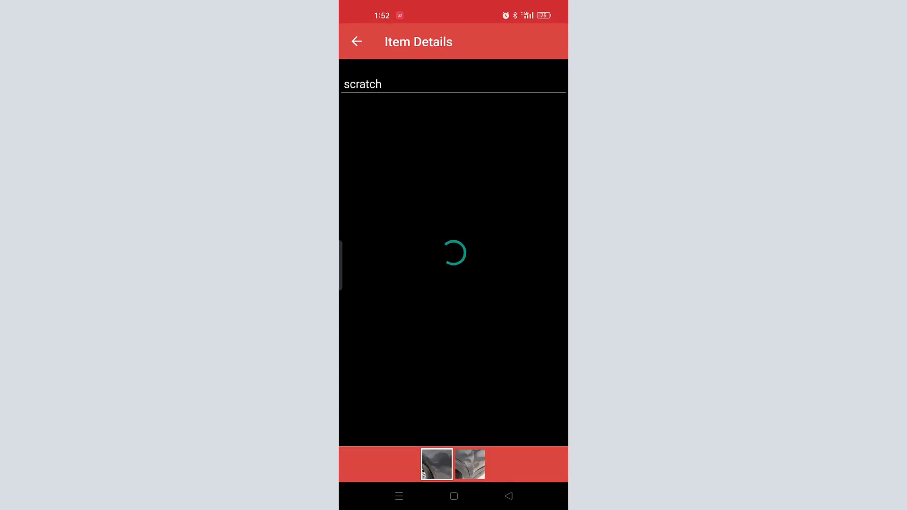
pyautogui.click(468, 466)
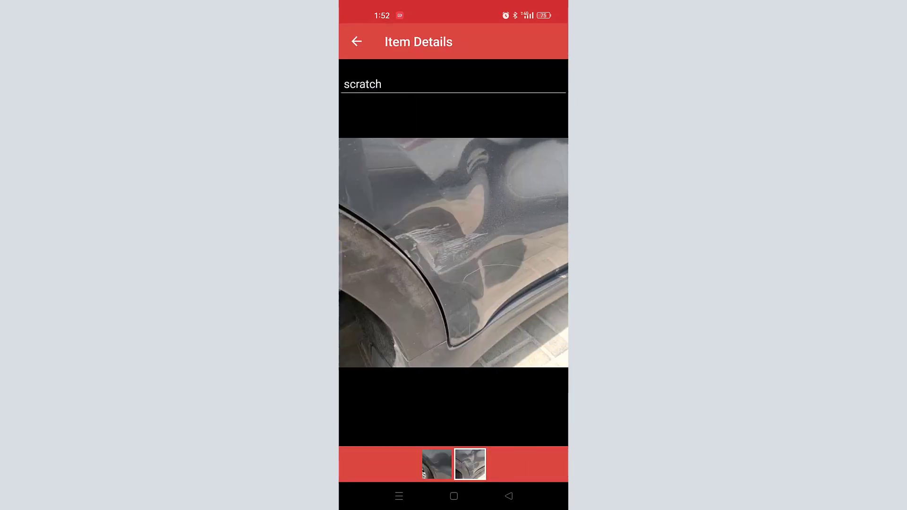
pyautogui.click(509, 496)
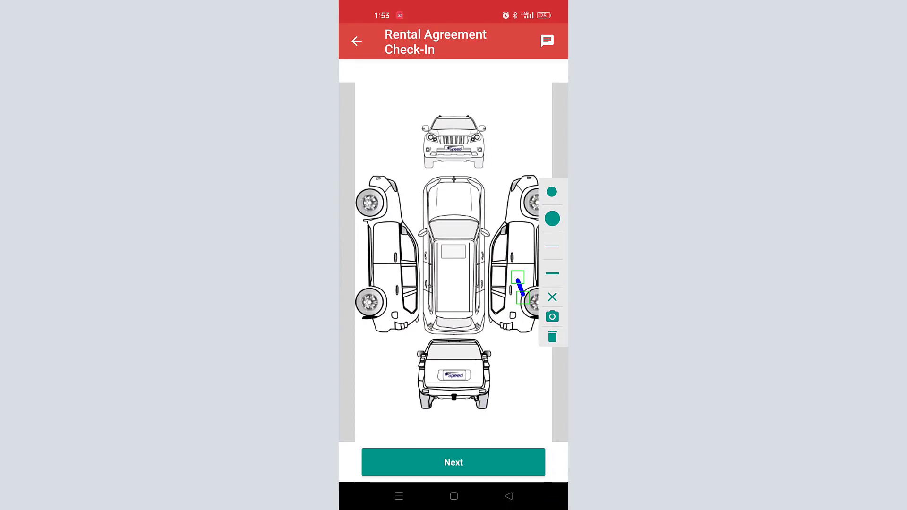
# Step: Mark a small scratch near the left view's front wheel and start attaching a photo
pyautogui.click(552, 273)
pyautogui.click(552, 245)
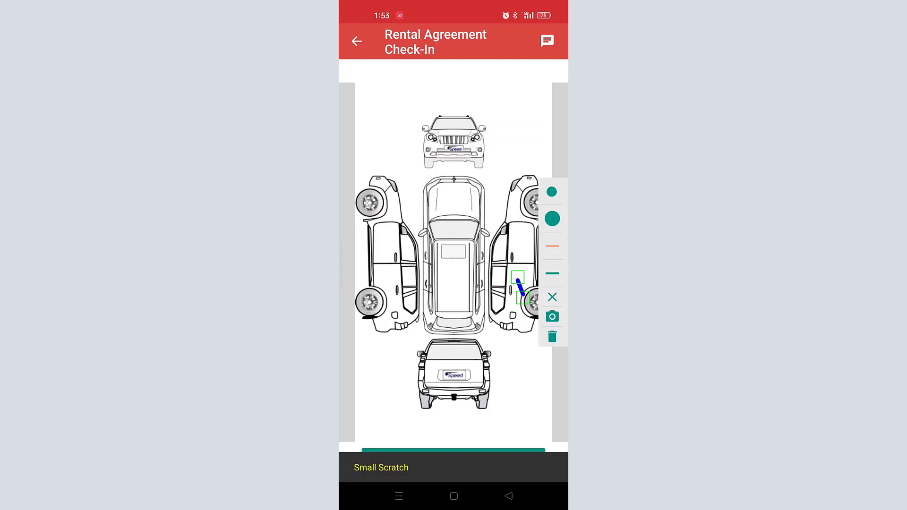
pyautogui.moveTo(387, 195); pyautogui.dragTo(390, 213)
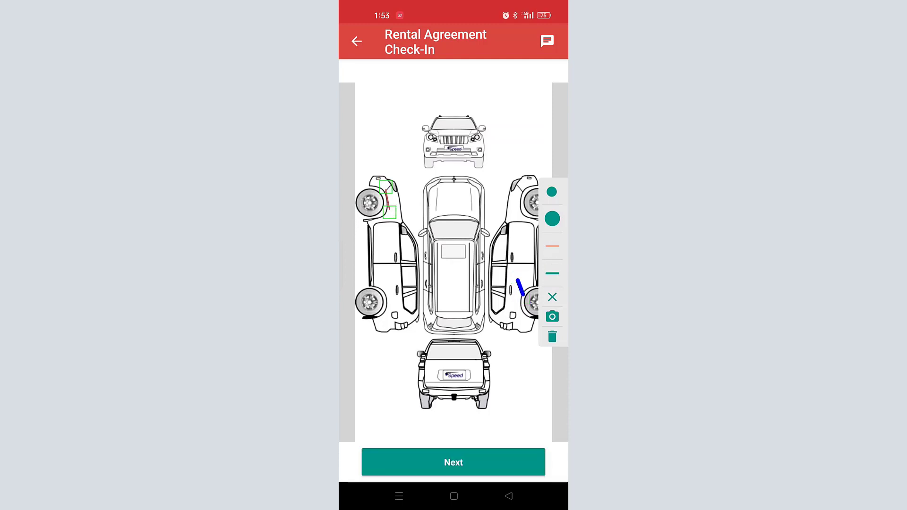
pyautogui.click(552, 316)
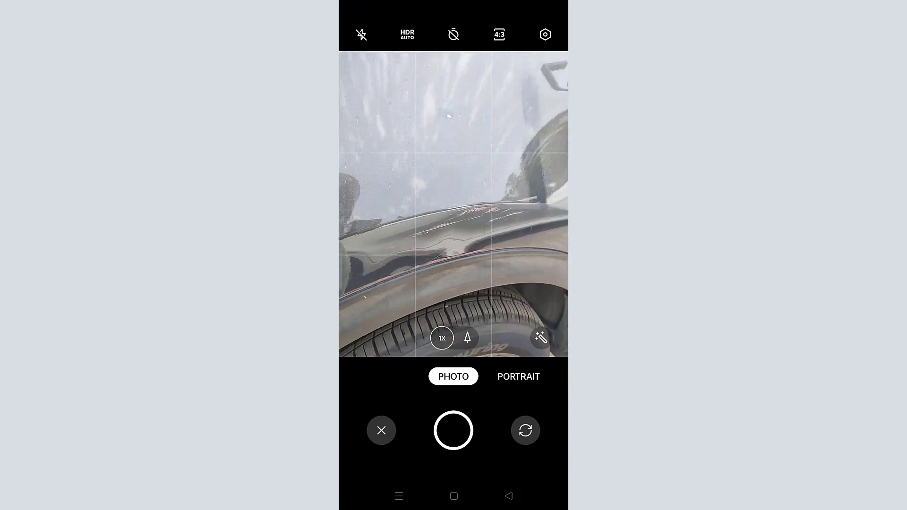
# Step: Attach two cropped damage photos to the new small scratch
pyautogui.click(453, 430)
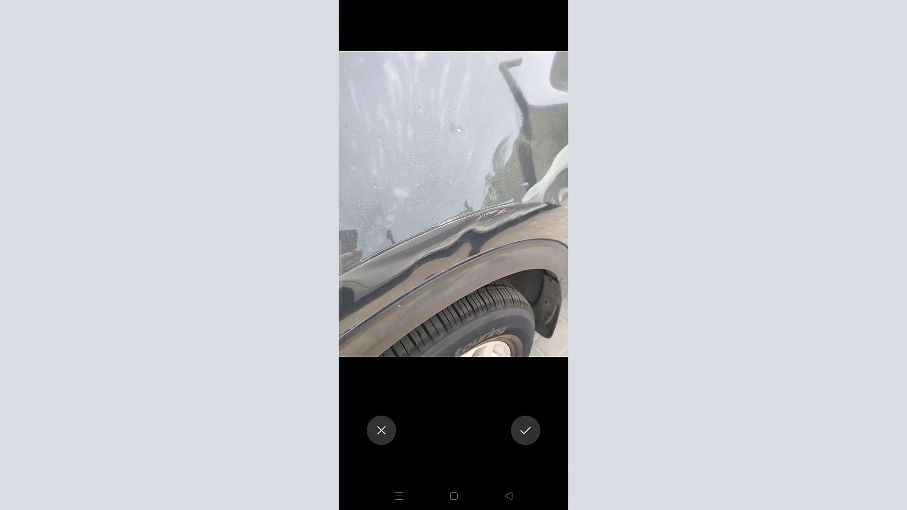
pyautogui.click(525, 430)
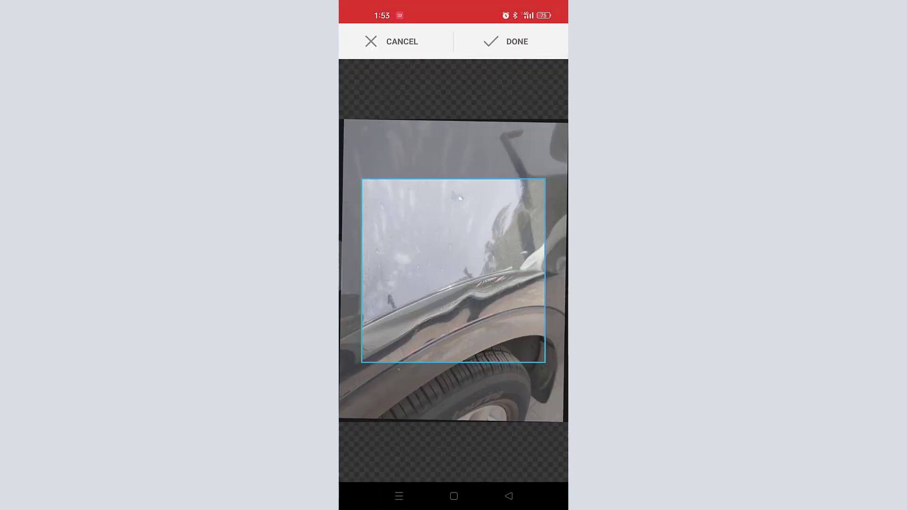
pyautogui.click(505, 42)
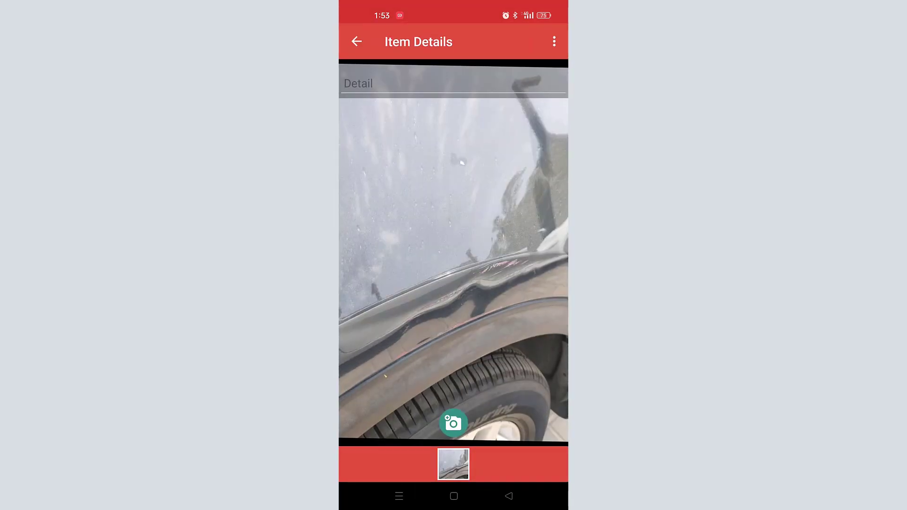
pyautogui.click(454, 423)
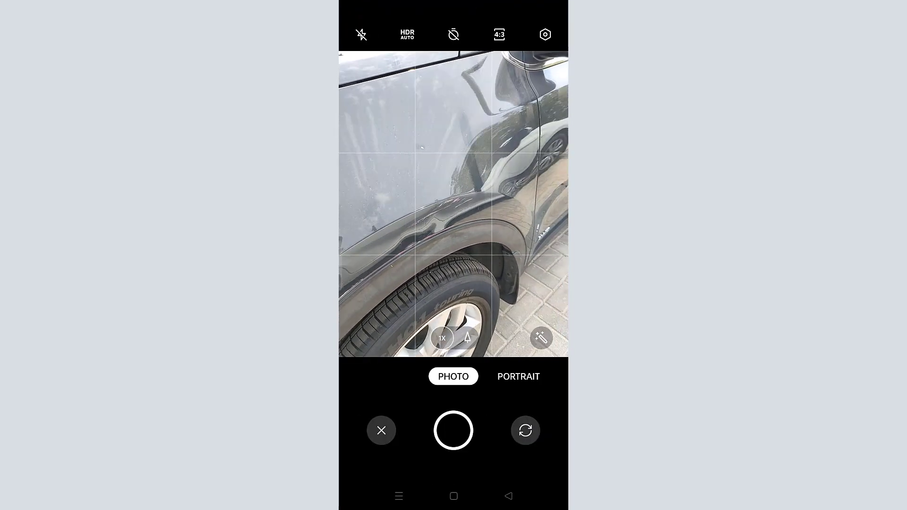
pyautogui.click(453, 430)
pyautogui.click(524, 429)
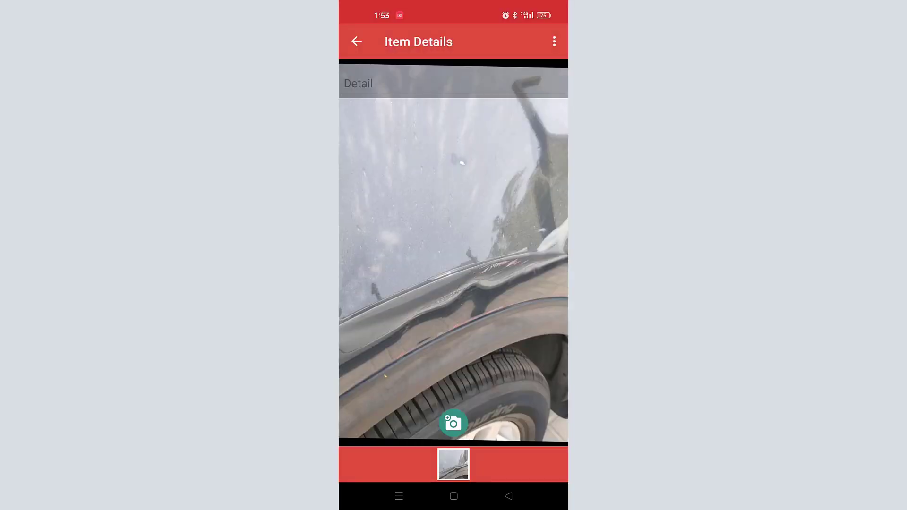
pyautogui.moveTo(453, 271); pyautogui.dragTo(445, 297)
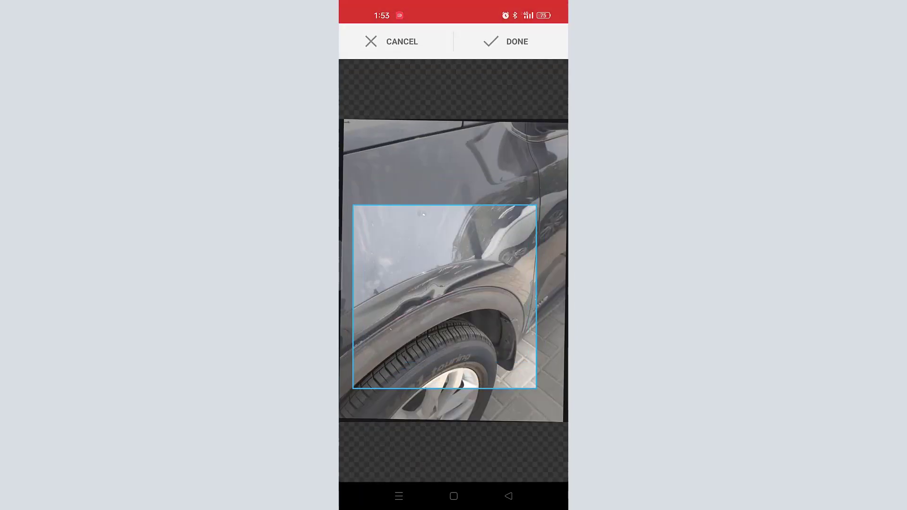
pyautogui.moveTo(445, 204); pyautogui.dragTo(445, 119)
pyautogui.click(505, 42)
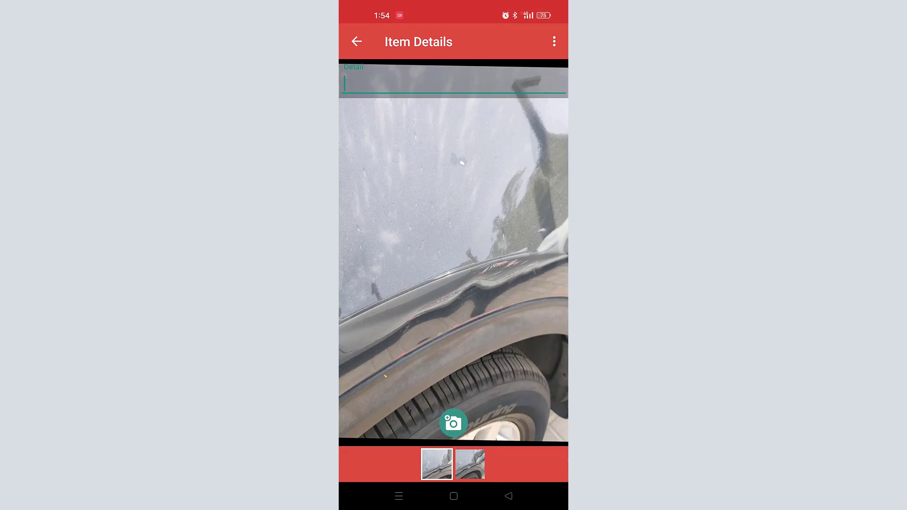
# Step: Describe the damage as 'scratch' and advance to the interior diagram
pyautogui.write('scr')
pyautogui.click(449, 332)
pyautogui.click(356, 41)
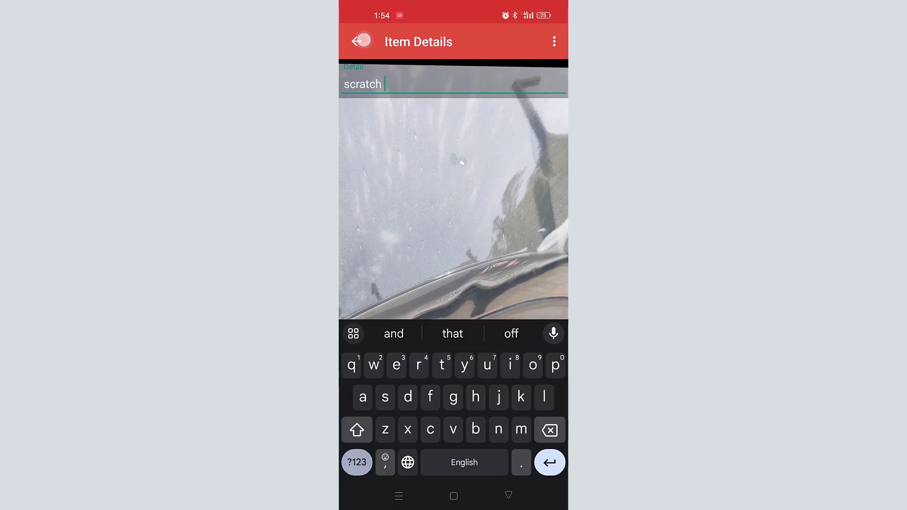
pyautogui.click(495, 462)
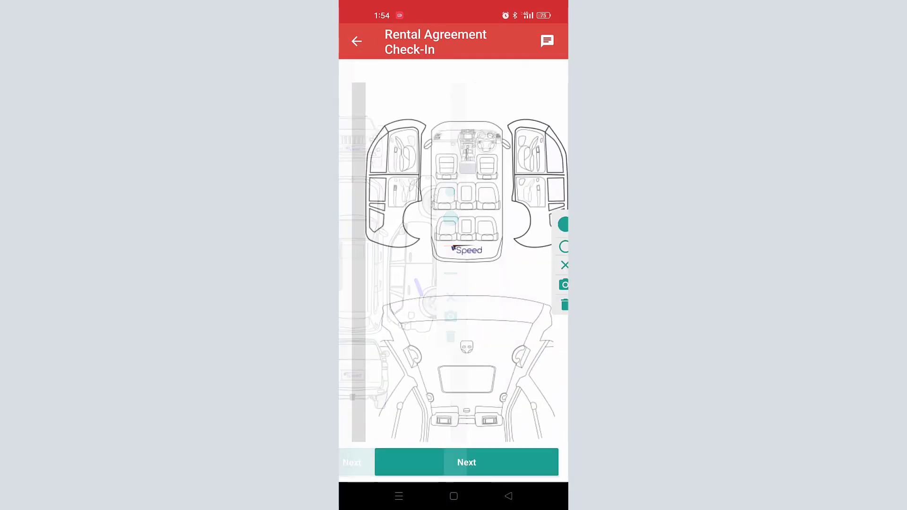
# Step: Draw the customer and staff signatures, finish the check-in and choose LATER on the prompt
pyautogui.click(485, 457)
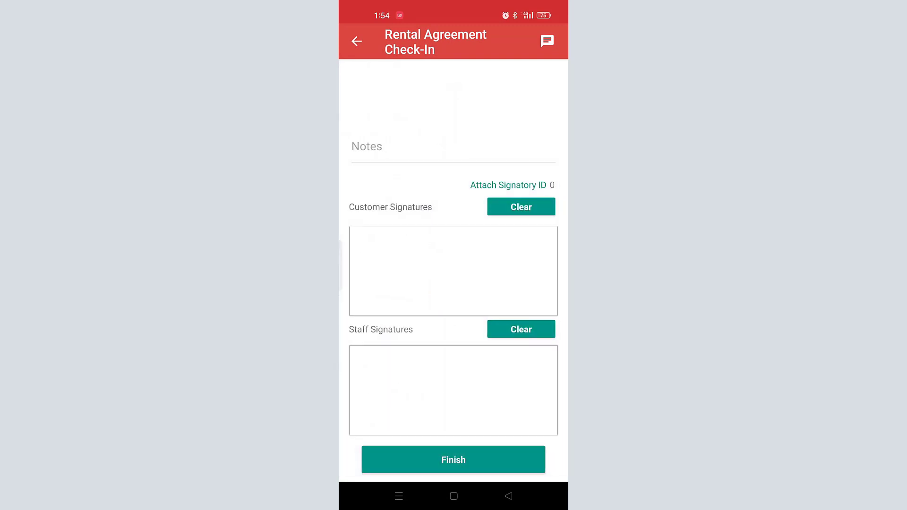
pyautogui.moveTo(413, 244)
pyautogui.mouseDown()
pyautogui.moveTo(409, 312)
pyautogui.moveTo(514, 242)
pyautogui.mouseUp()
pyautogui.moveTo(450, 258); pyautogui.dragTo(497, 258)
pyautogui.moveTo(410, 368); pyautogui.dragTo(416, 426)
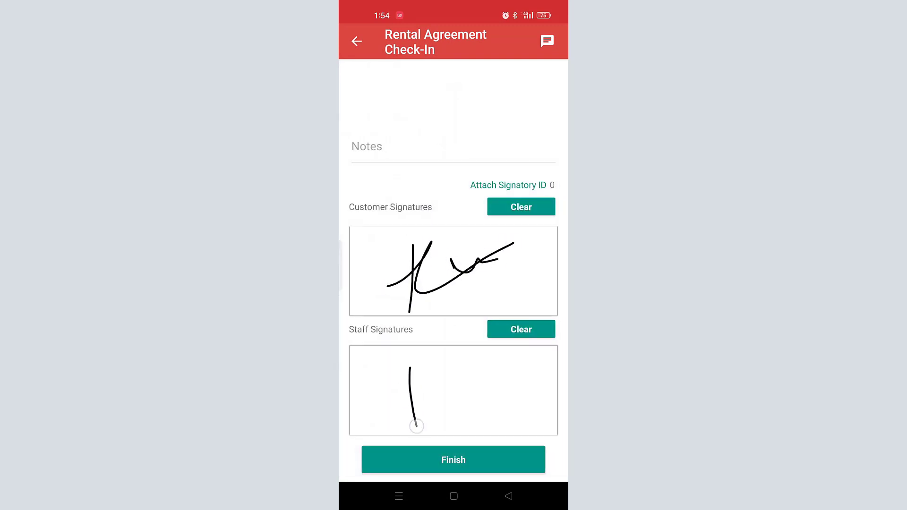
pyautogui.moveTo(398, 394)
pyautogui.mouseDown()
pyautogui.moveTo(491, 381)
pyautogui.moveTo(554, 350)
pyautogui.mouseUp()
pyautogui.moveTo(463, 396)
pyautogui.mouseDown()
pyautogui.moveTo(445, 382)
pyautogui.moveTo(461, 379)
pyautogui.mouseUp()
pyautogui.moveTo(460, 378)
pyautogui.mouseDown()
pyautogui.moveTo(479, 392)
pyautogui.moveTo(518, 360)
pyautogui.mouseUp()
pyautogui.click(470, 463)
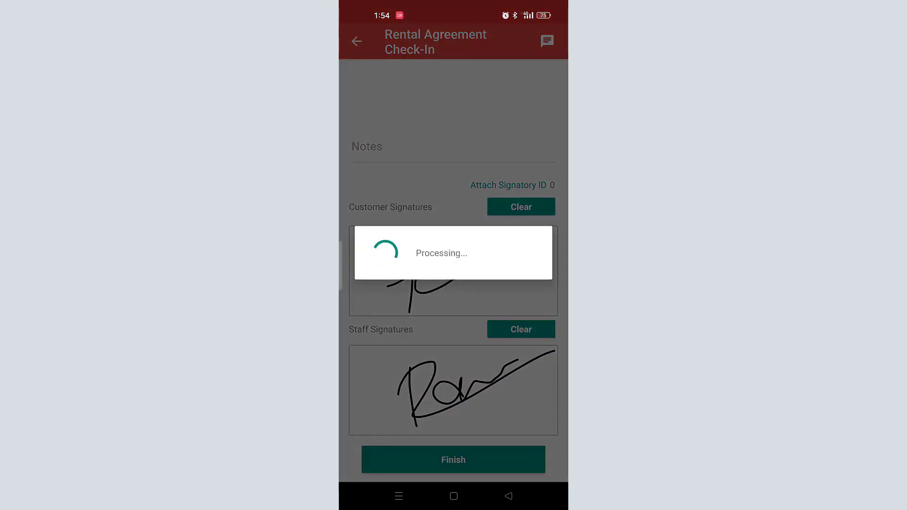
pyautogui.click(431, 286)
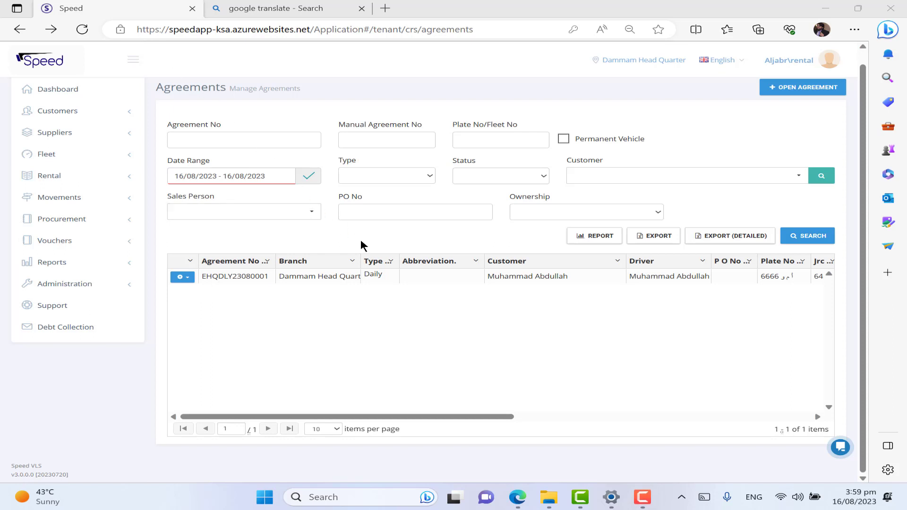
pyautogui.click(184, 278)
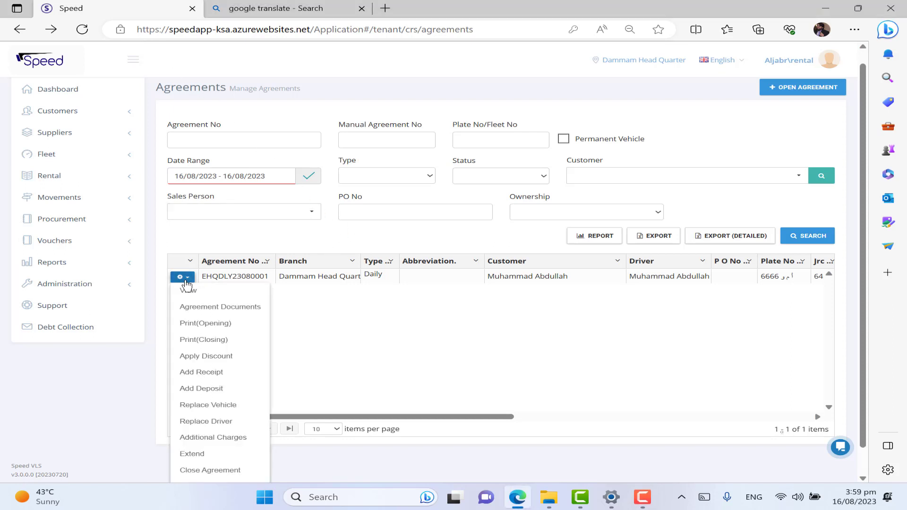
pyautogui.click(201, 470)
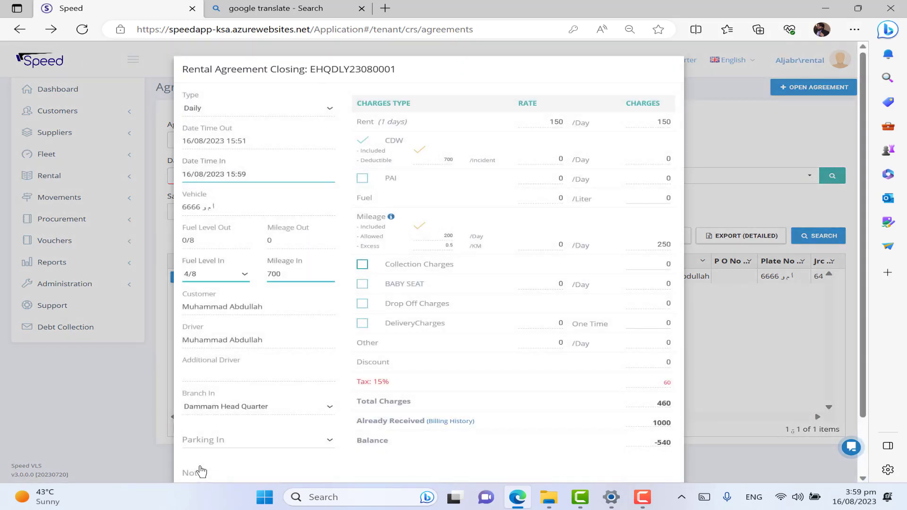
pyautogui.click(253, 442)
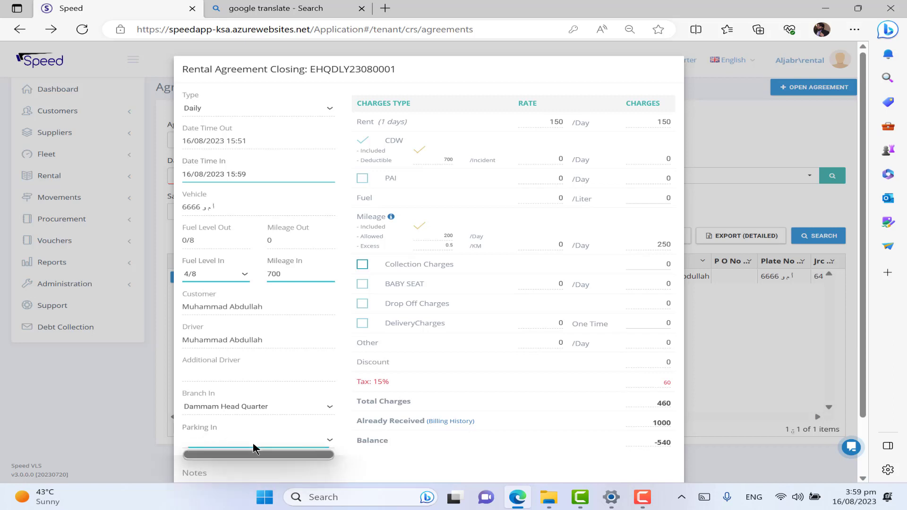
pyautogui.click(256, 438)
pyautogui.scroll(-1, 293, 400)
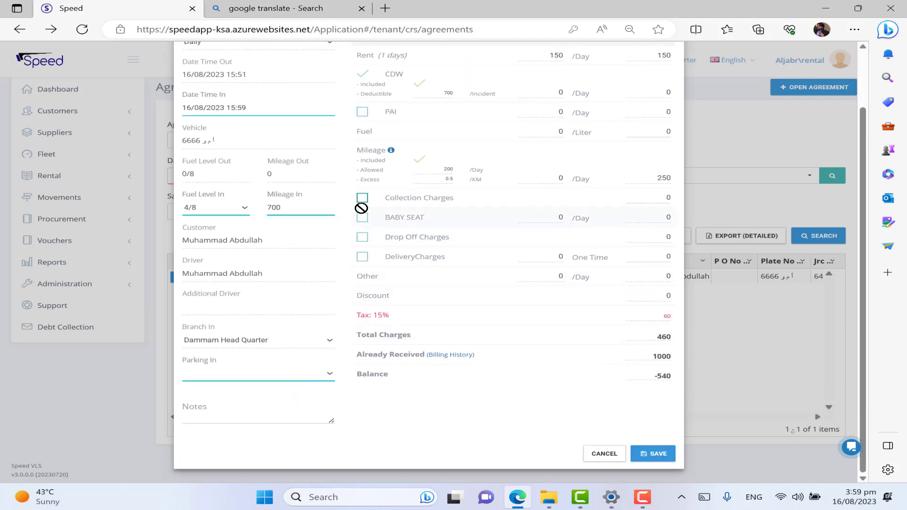
pyautogui.scroll(1, 361, 209)
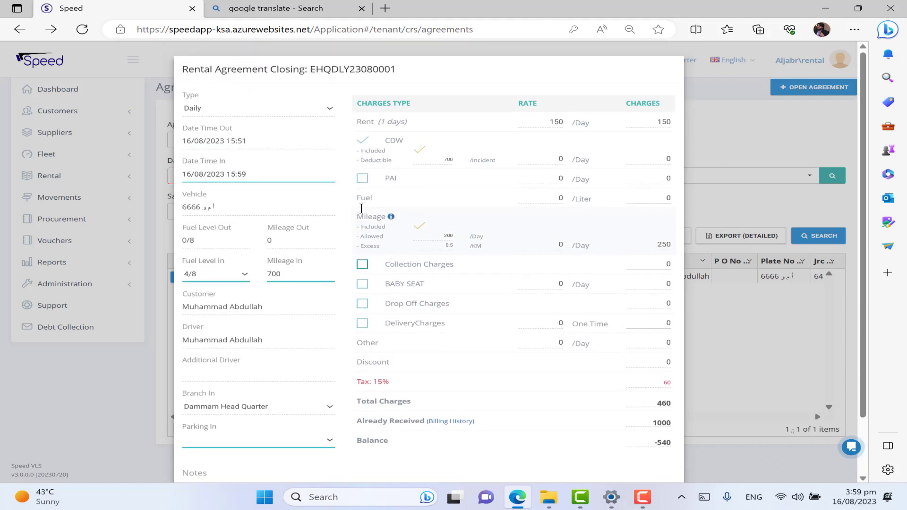
pyautogui.click(390, 217)
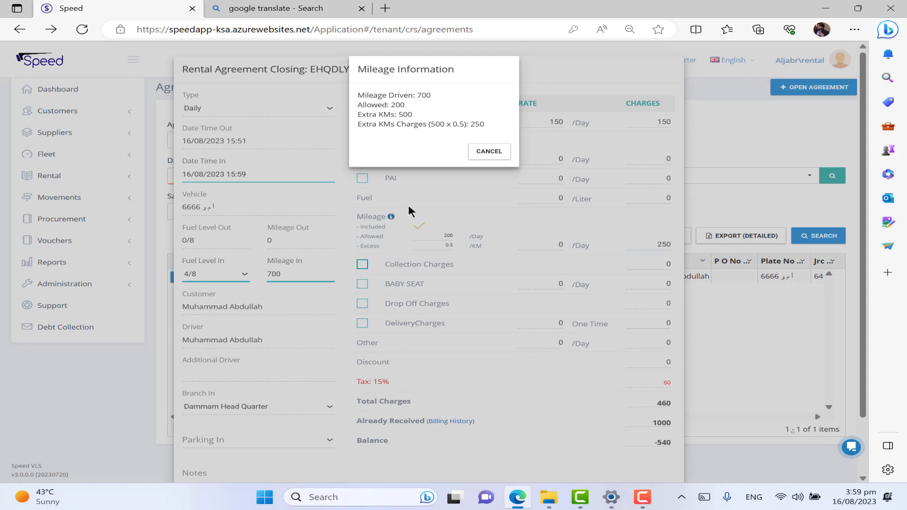
pyautogui.click(493, 157)
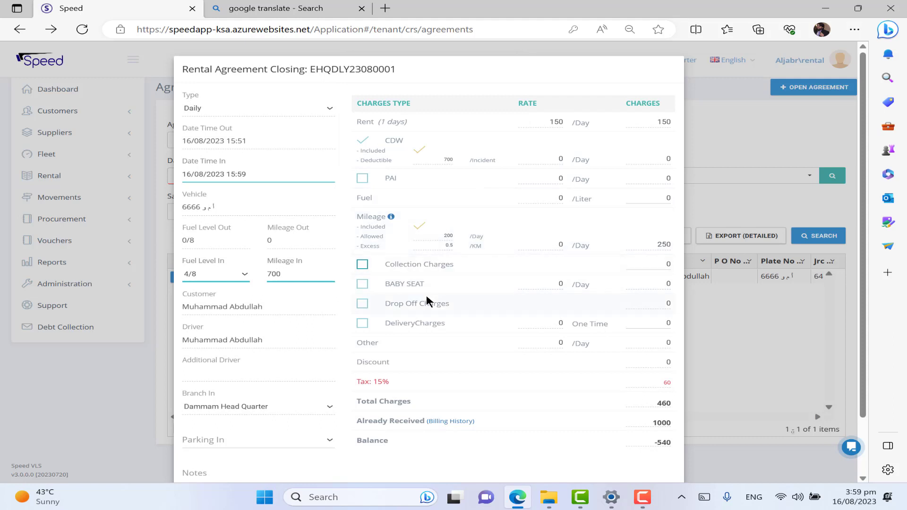
pyautogui.scroll(-2, 426, 297)
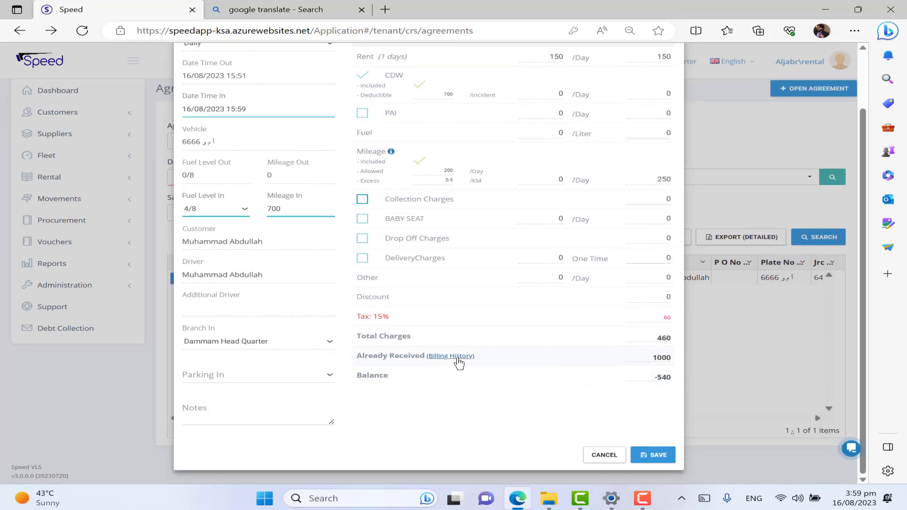
# Step: Review the agreement's billing history and close it
pyautogui.click(459, 363)
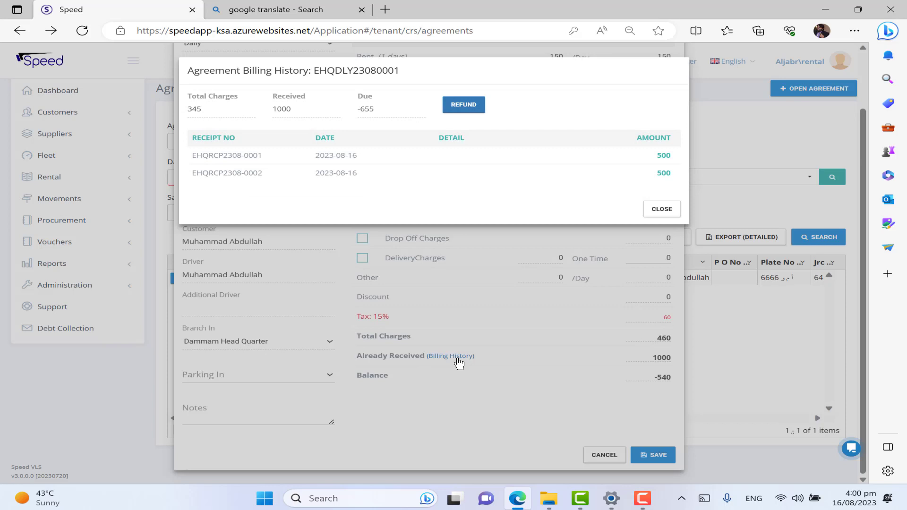
pyautogui.click(659, 215)
pyautogui.click(659, 215)
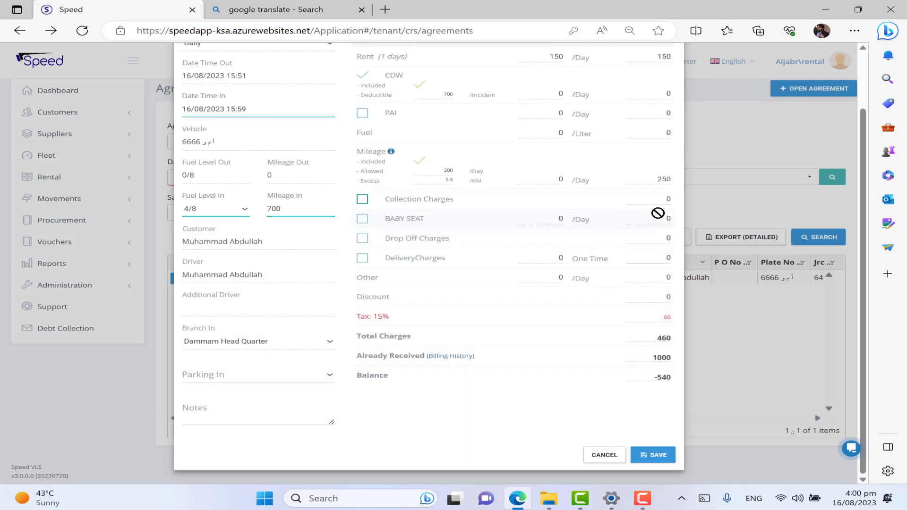
# Step: Save the agreement closing form
pyautogui.click(641, 455)
pyautogui.scroll(2, 554, 402)
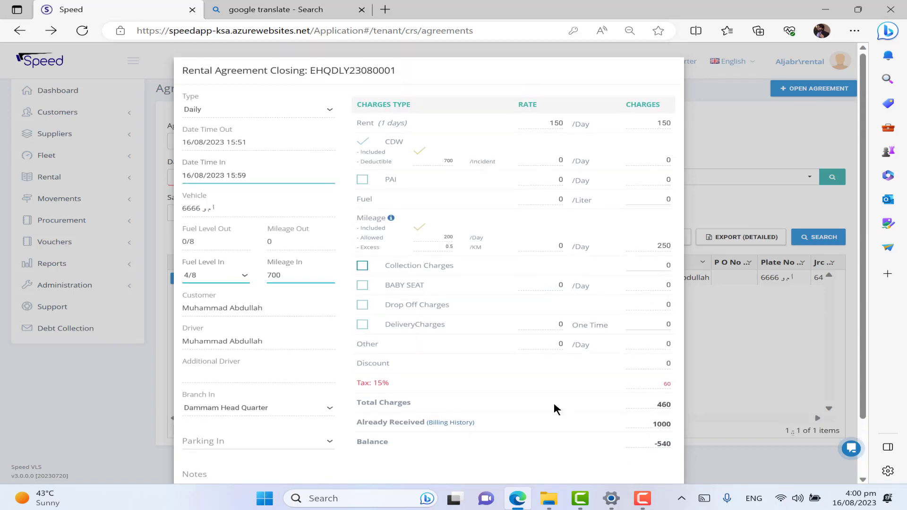
pyautogui.scroll(-2, 553, 402)
pyautogui.click(654, 457)
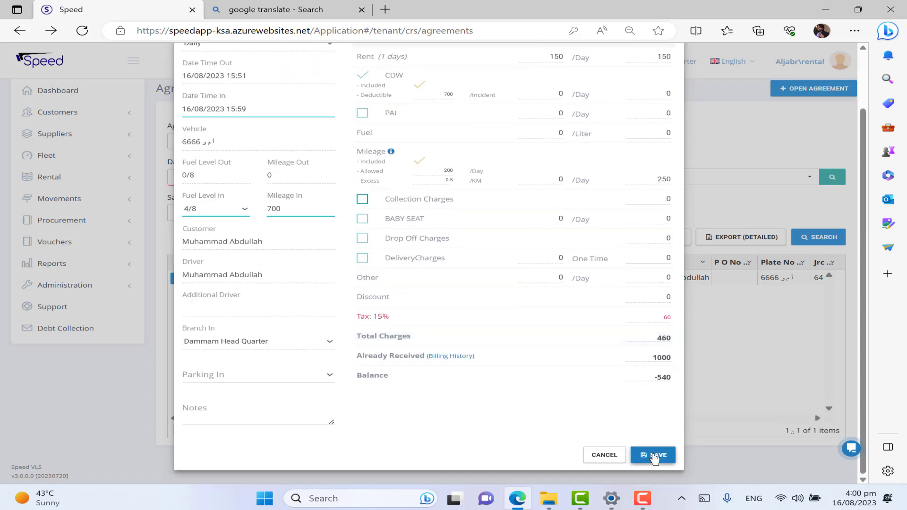
pyautogui.click(654, 457)
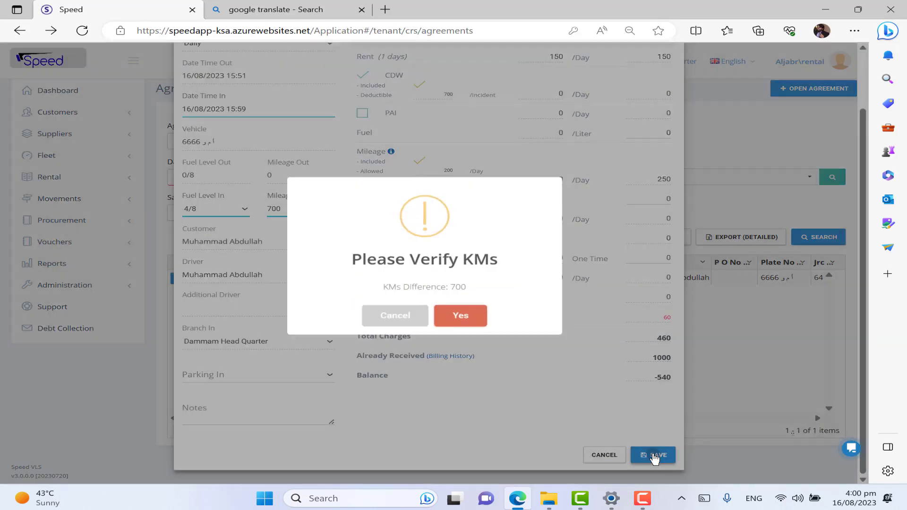
pyautogui.click(470, 323)
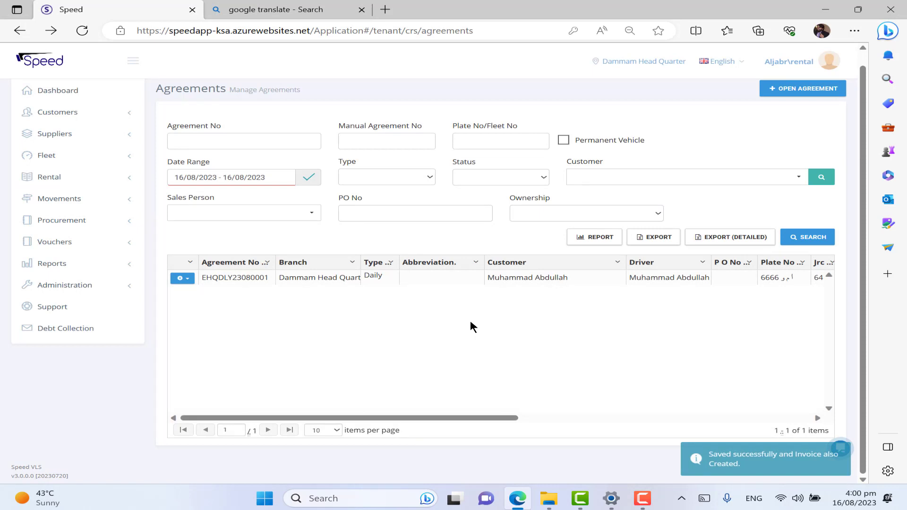
pyautogui.click(183, 278)
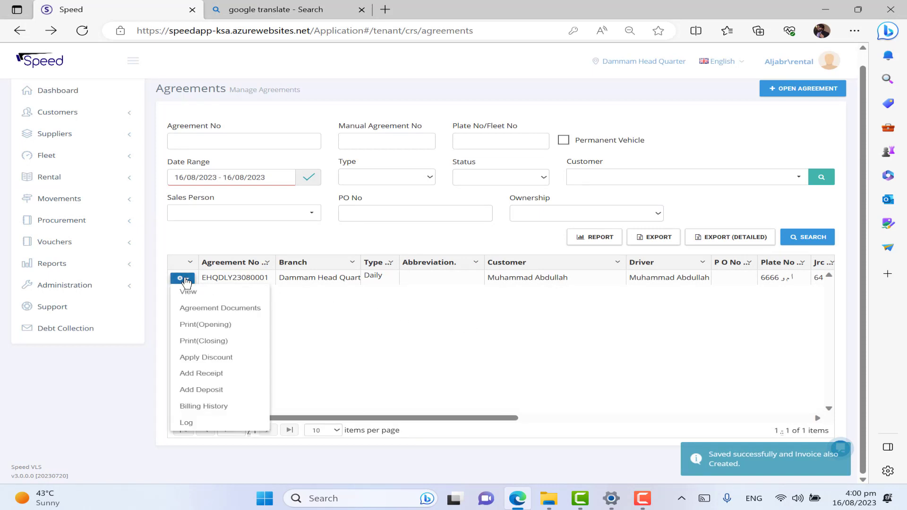
pyautogui.click(204, 374)
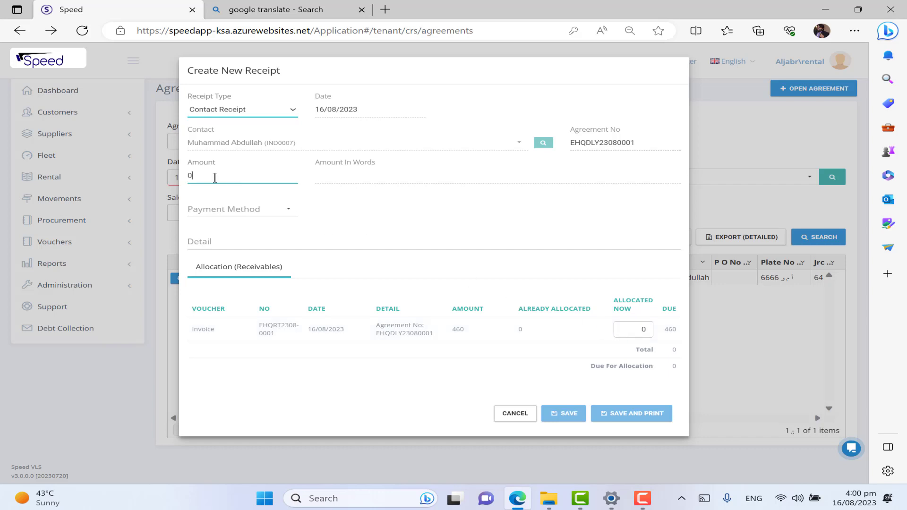
# Step: Enter amount 460 paid in Cash, allocate all 460 to the invoice, and save and print the receipt
pyautogui.doubleClick(188, 176)
pyautogui.write('469')
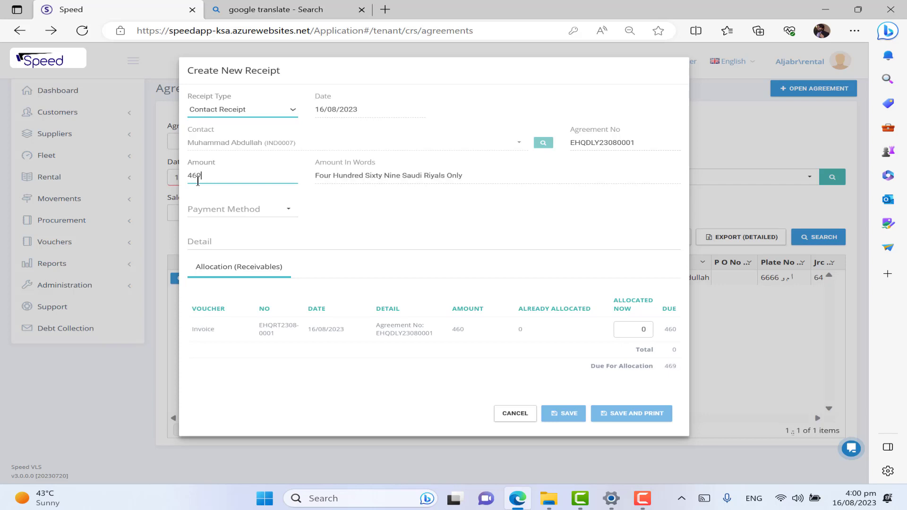
pyautogui.press('BackSpace')
pyautogui.write('0')
pyautogui.click(274, 212)
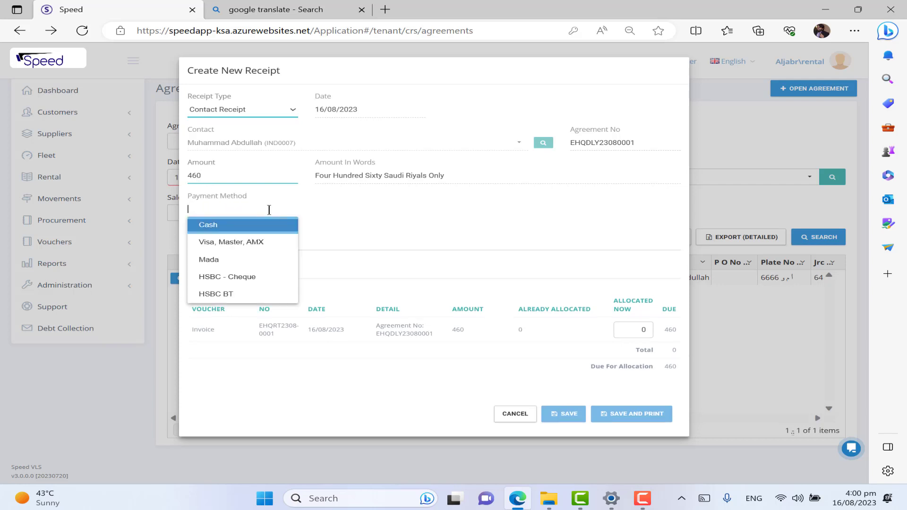
pyautogui.click(257, 228)
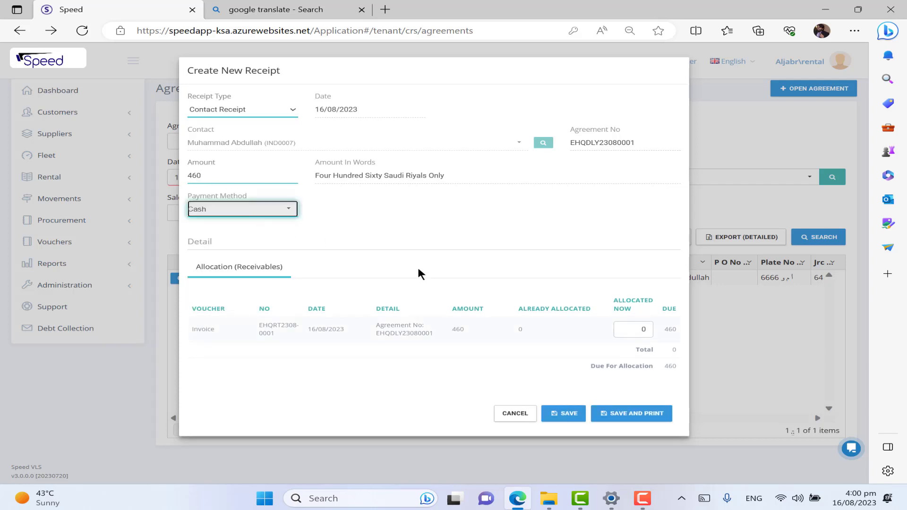
pyautogui.click(628, 327)
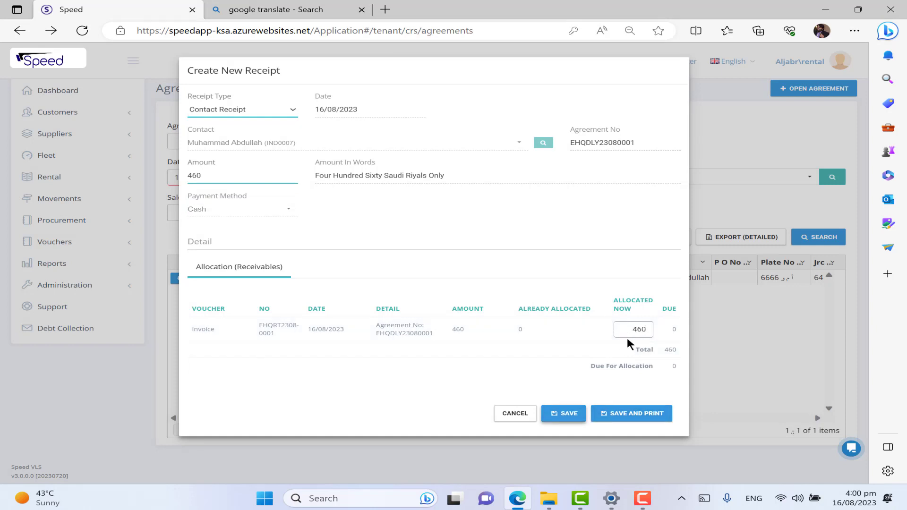
pyautogui.click(619, 414)
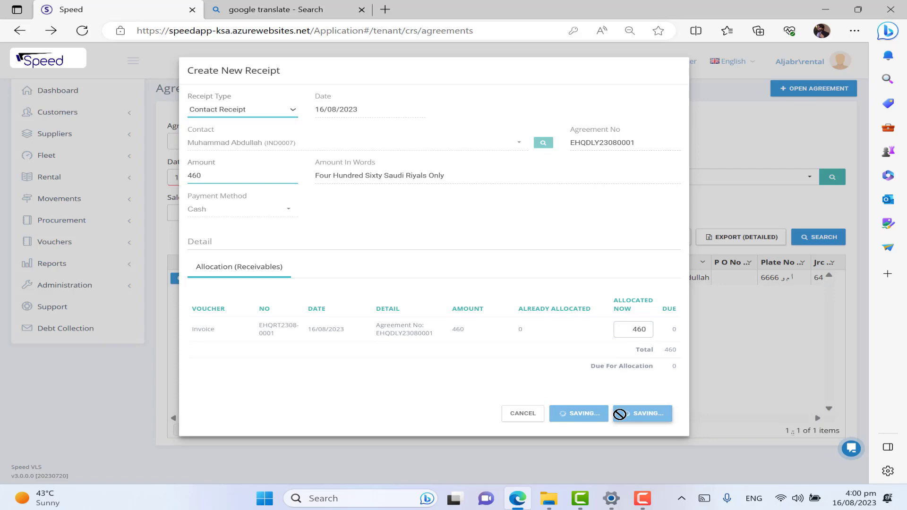